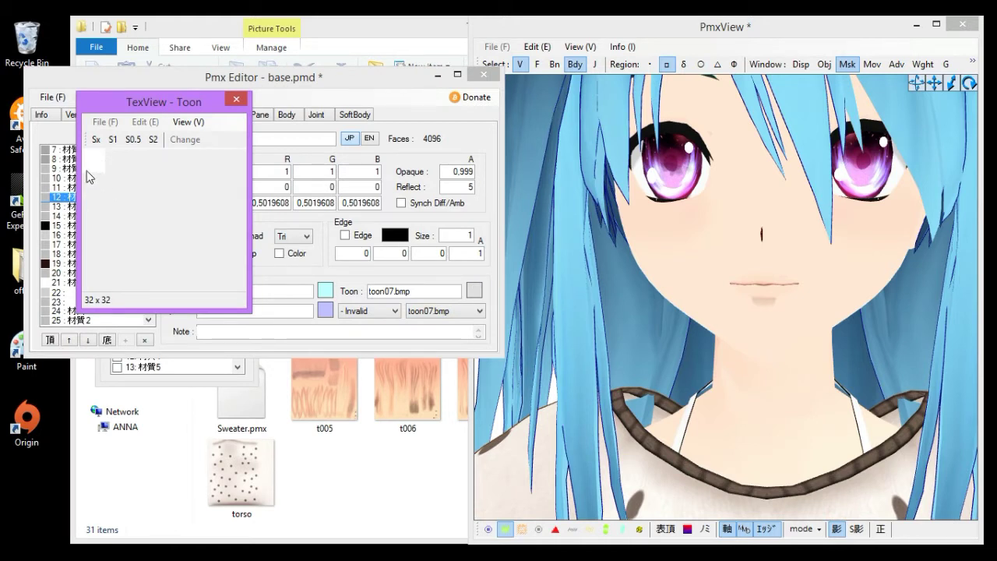
# Step: Set the toon of the face.bmp material to toon05.bmp and preview that toon texture
pyautogui.click(236, 98)
pyautogui.click(445, 311)
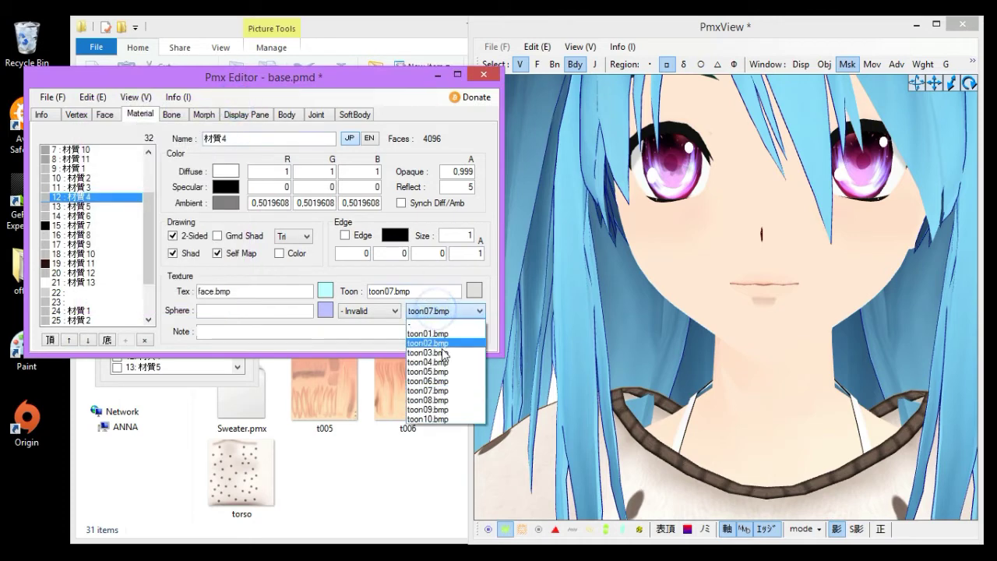
pyautogui.click(440, 371)
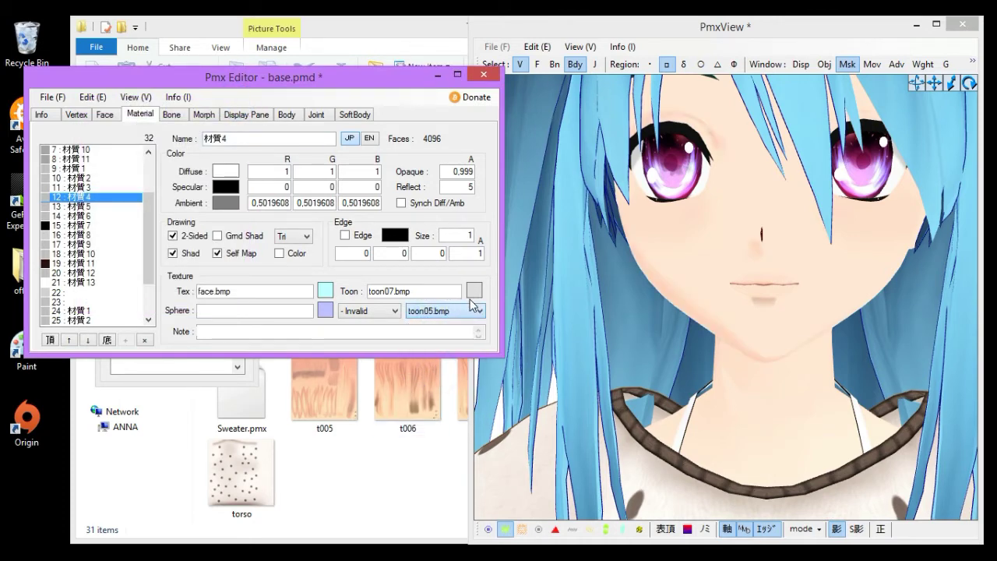
pyautogui.click(475, 290)
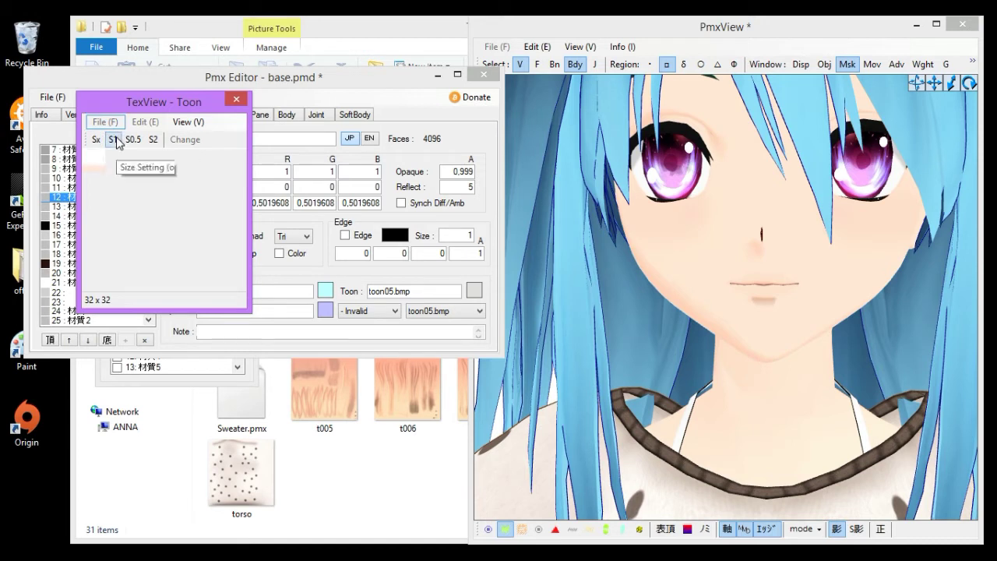
pyautogui.click(187, 122)
pyautogui.click(186, 123)
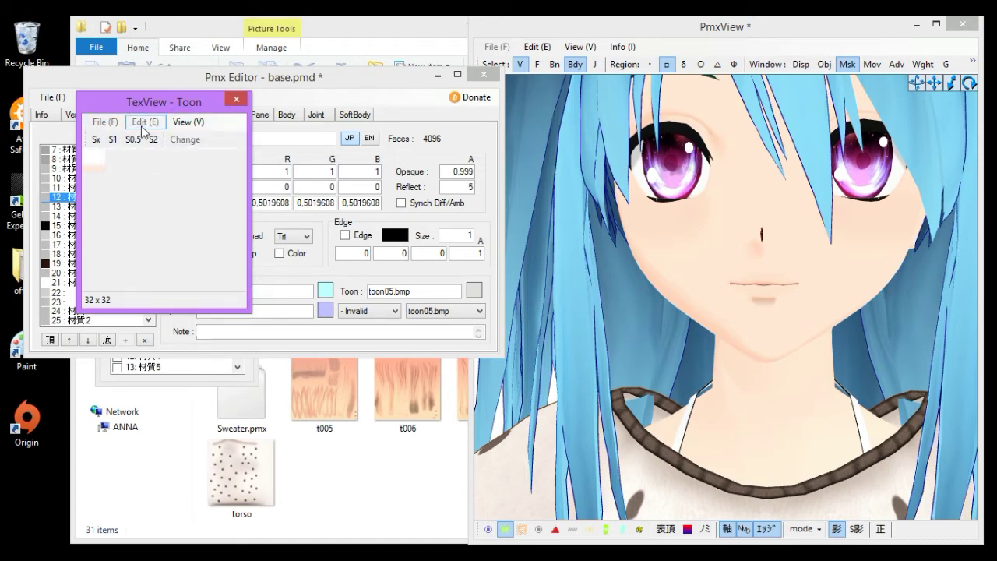
pyautogui.click(235, 99)
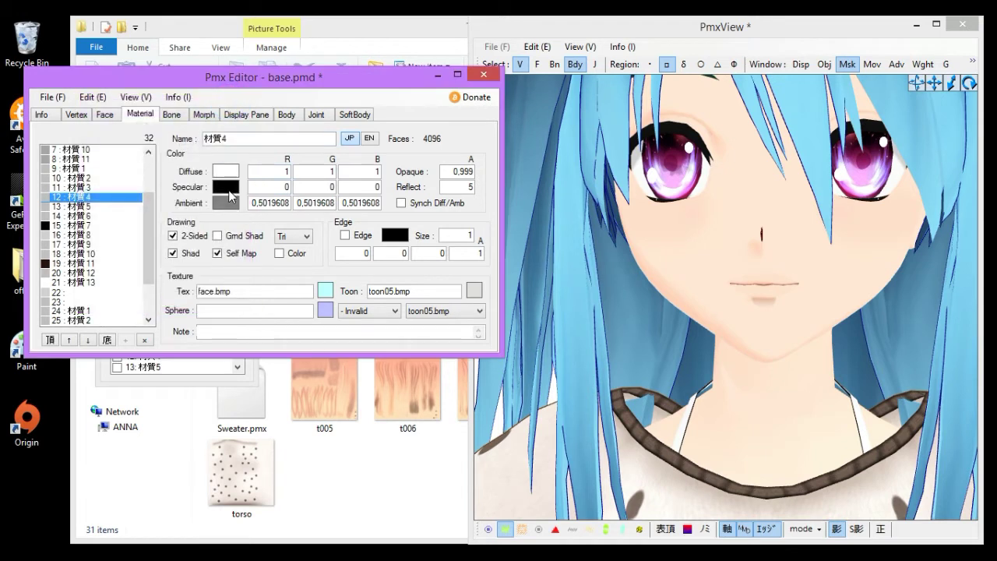
pyautogui.click(212, 332)
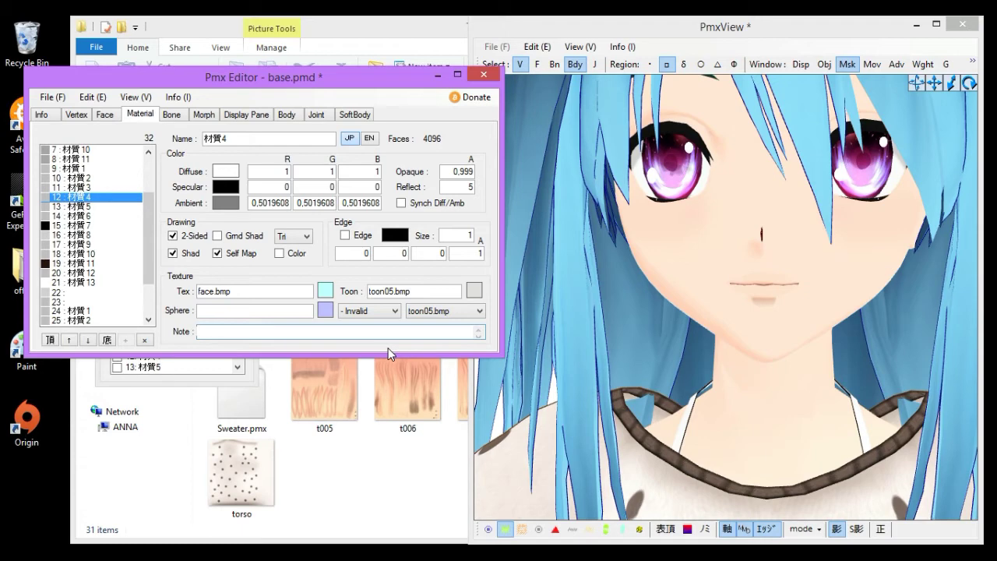
# Step: Close the base.pmd model editor and the Tut folder window
pyautogui.click(771, 39)
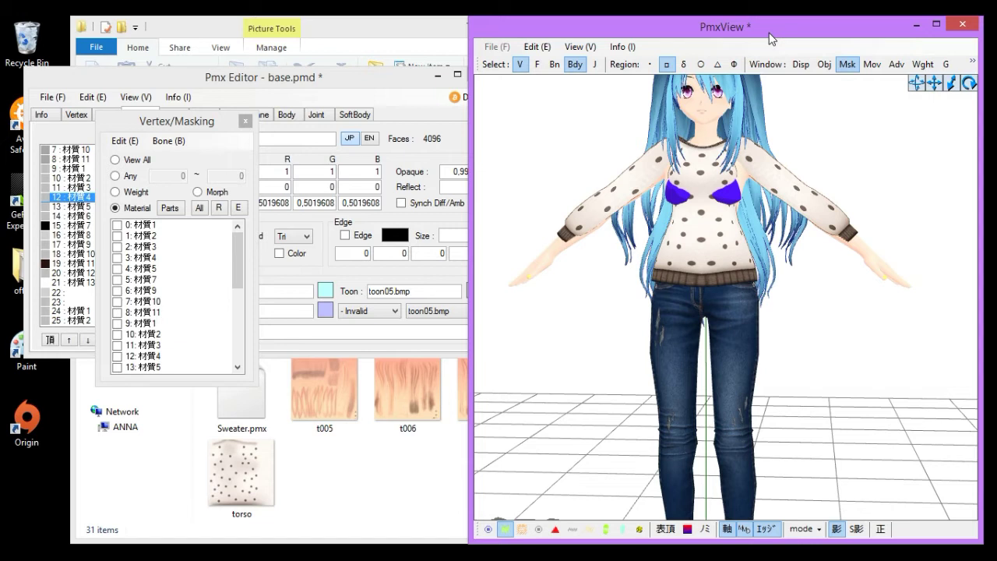
pyautogui.click(413, 115)
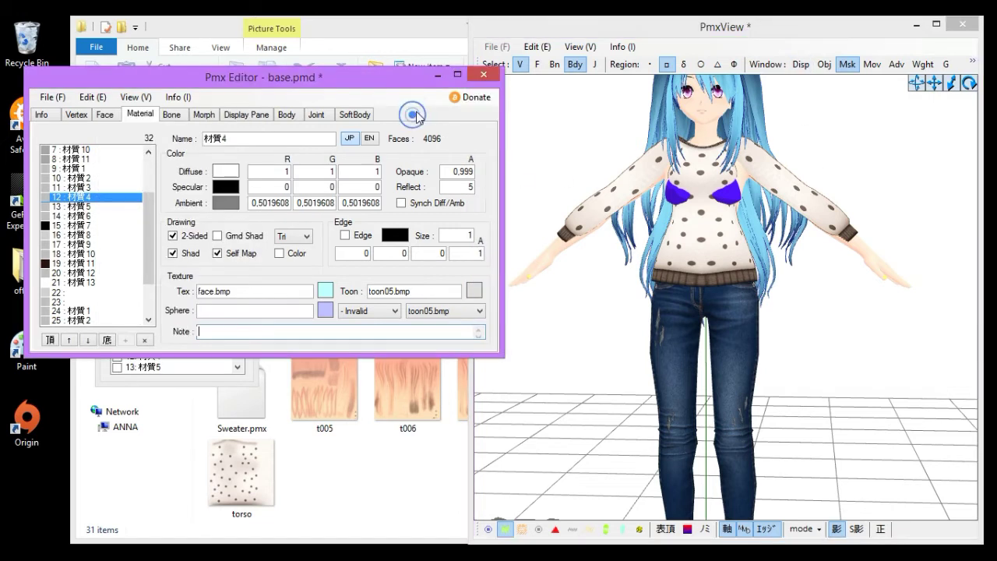
pyautogui.click(484, 75)
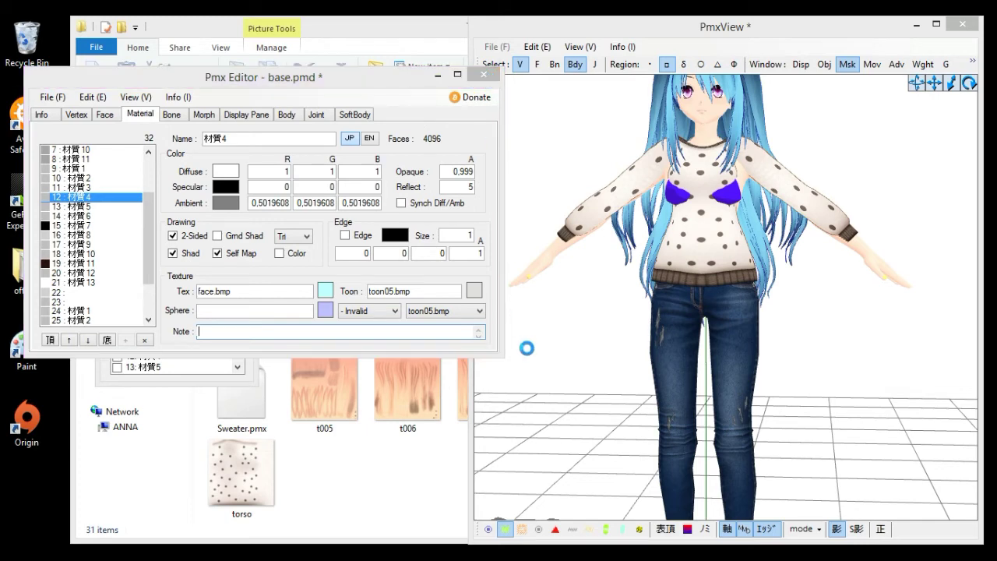
pyautogui.click(526, 347)
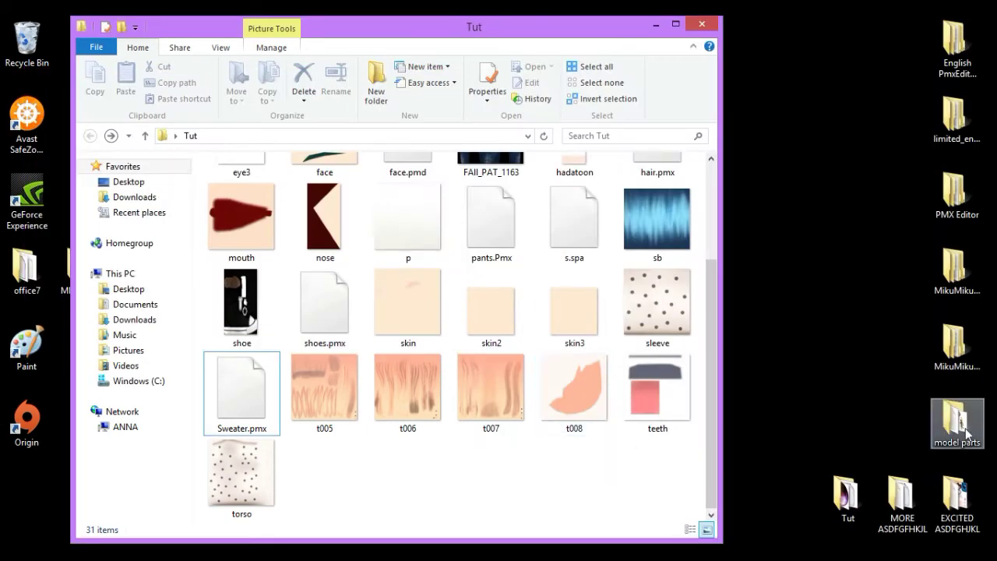
pyautogui.click(702, 24)
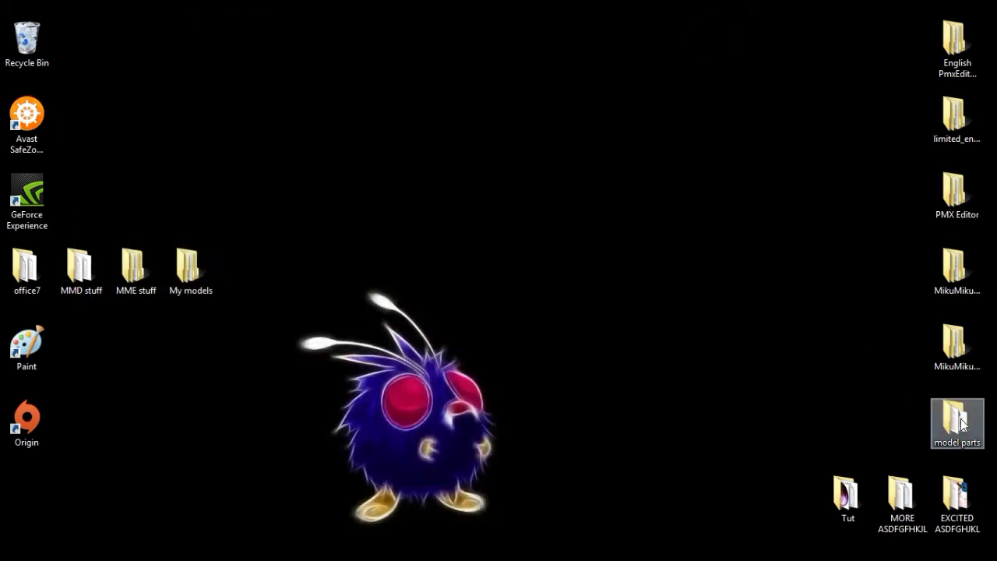
# Step: Search the model parts folder for "my" and open the my sph folder
pyautogui.doubleClick(963, 424)
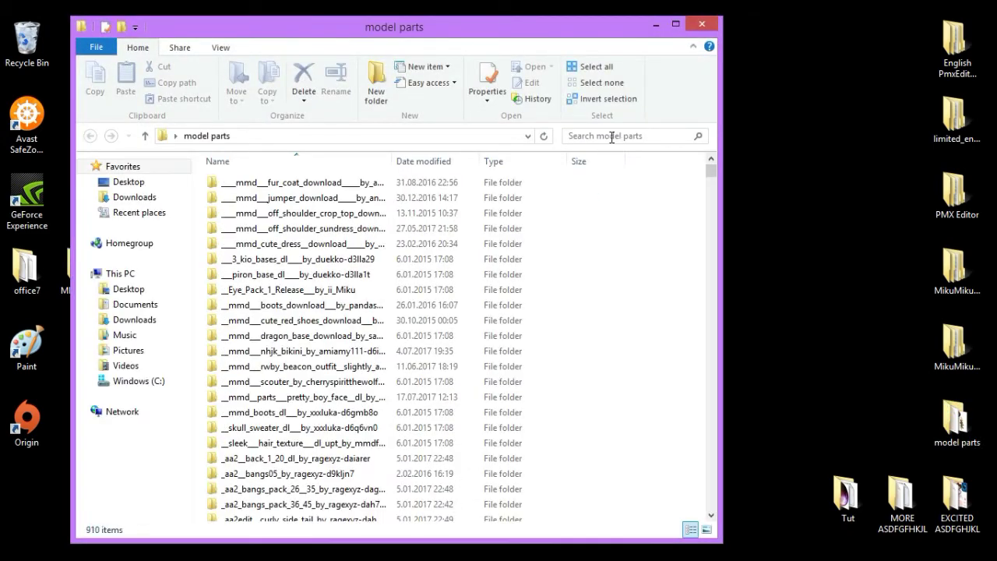
pyautogui.click(612, 137)
pyautogui.write('my')
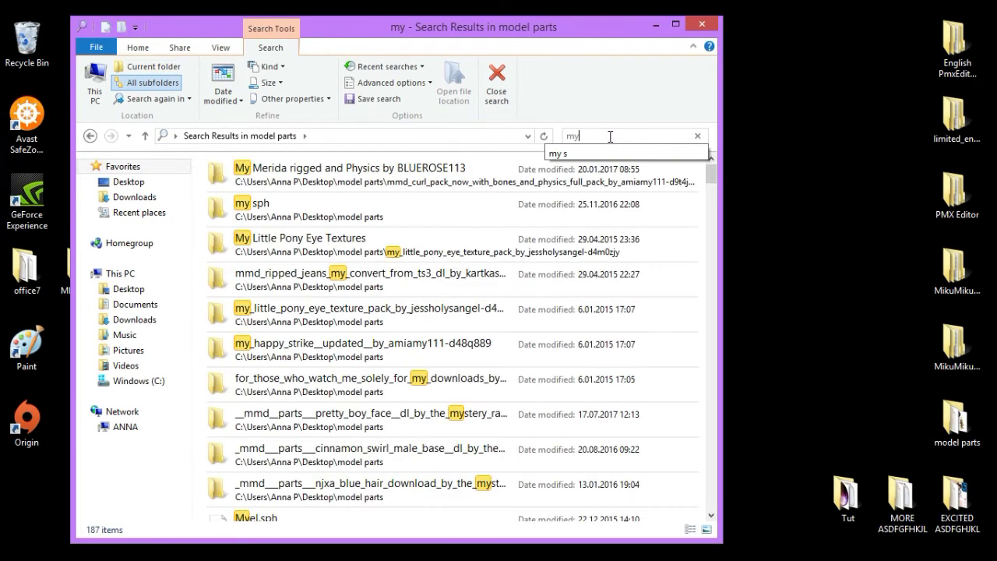
pyautogui.doubleClick(406, 214)
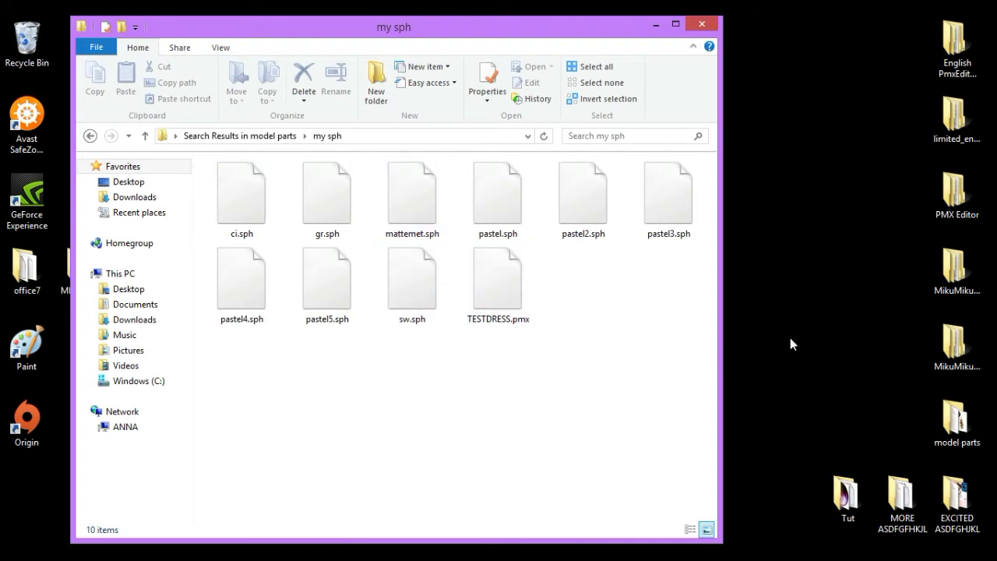
pyautogui.doubleClick(952, 413)
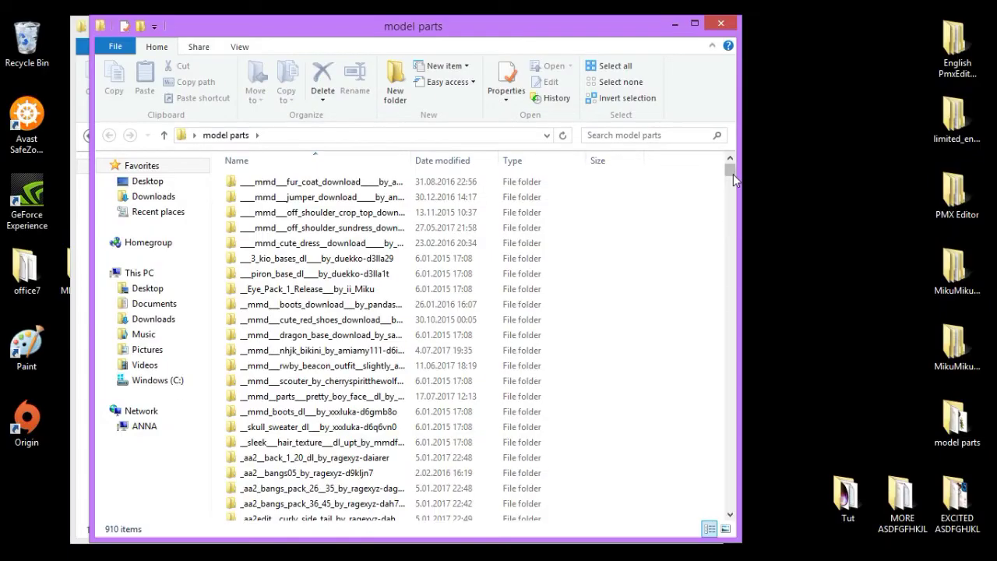
pyautogui.moveTo(733, 171)
pyautogui.mouseDown()
pyautogui.moveTo(727, 528)
pyautogui.moveTo(740, 168)
pyautogui.moveTo(731, 169)
pyautogui.moveTo(704, 279)
pyautogui.moveTo(697, 403)
pyautogui.moveTo(698, 433)
pyautogui.moveTo(752, 239)
pyautogui.moveTo(736, 173)
pyautogui.mouseUp()
pyautogui.scroll(1, 606, 253)
pyautogui.click(720, 26)
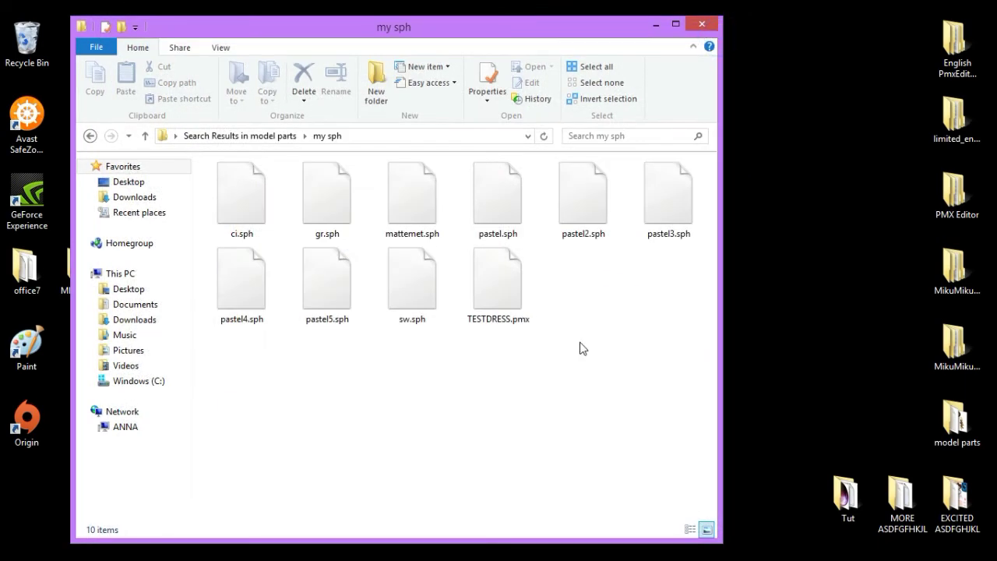
# Step: Launch PMDEditor from the PMDEditor_0137e folder inside PMX Editor and close that folder window
pyautogui.doubleClick(957, 194)
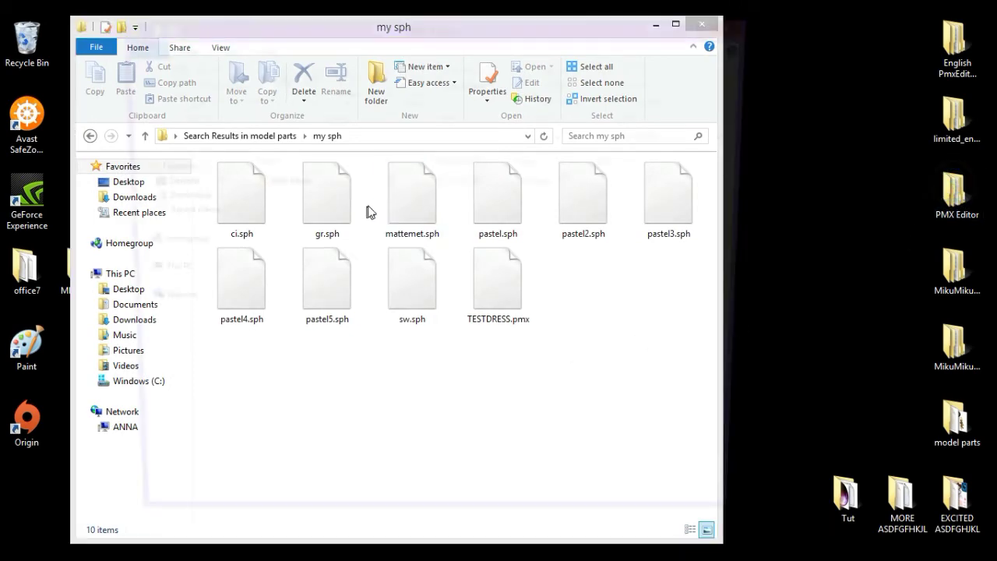
pyautogui.click(383, 184)
pyautogui.doubleClick(383, 185)
pyautogui.doubleClick(383, 186)
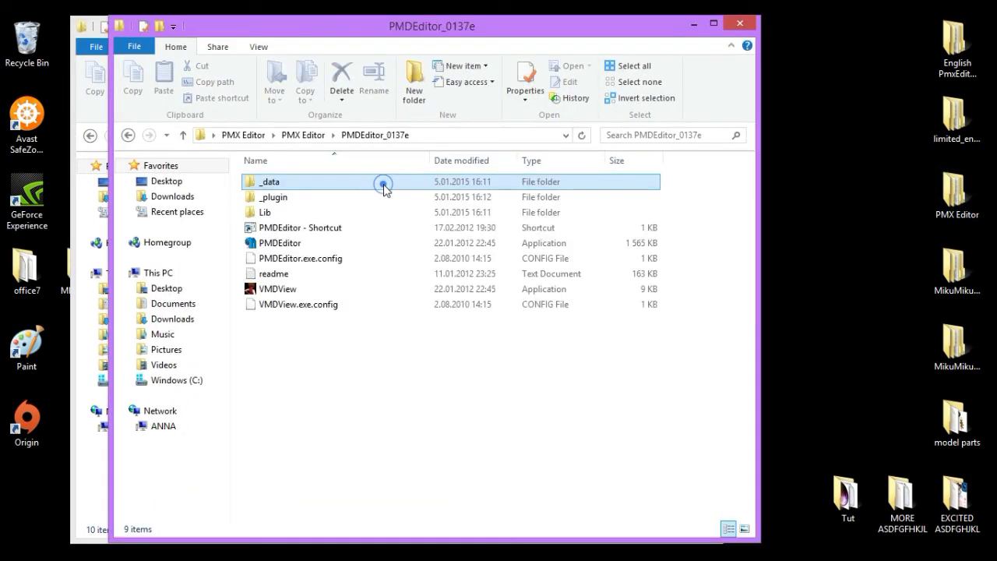
pyautogui.doubleClick(348, 242)
pyautogui.click(740, 23)
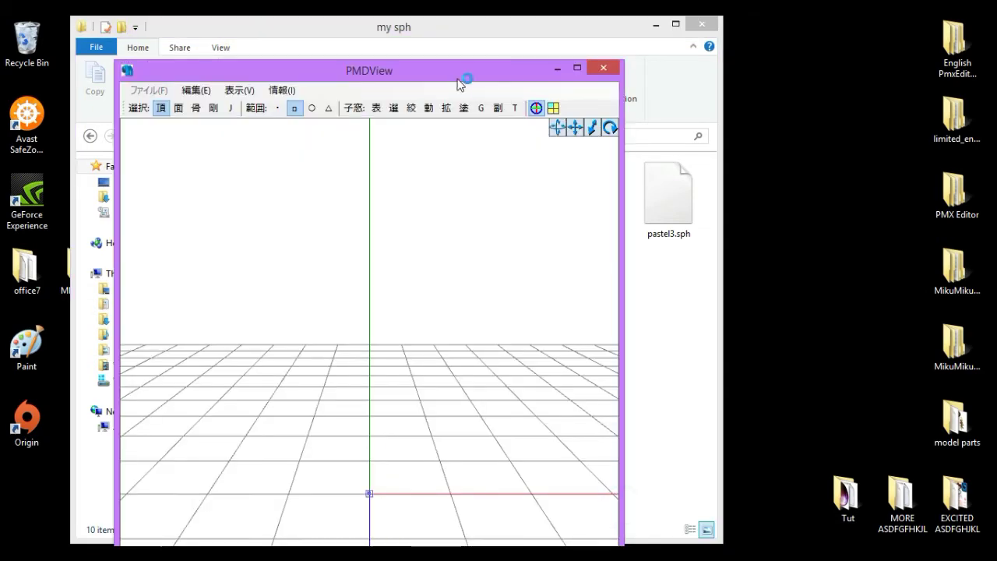
# Step: Load TESTDRESS.pmx from the my sph folder into PMDView and turn off the vertex display
pyautogui.moveTo(465, 79); pyautogui.dragTo(797, 45)
pyautogui.click(383, 423)
pyautogui.moveTo(496, 292); pyautogui.dragTo(794, 265)
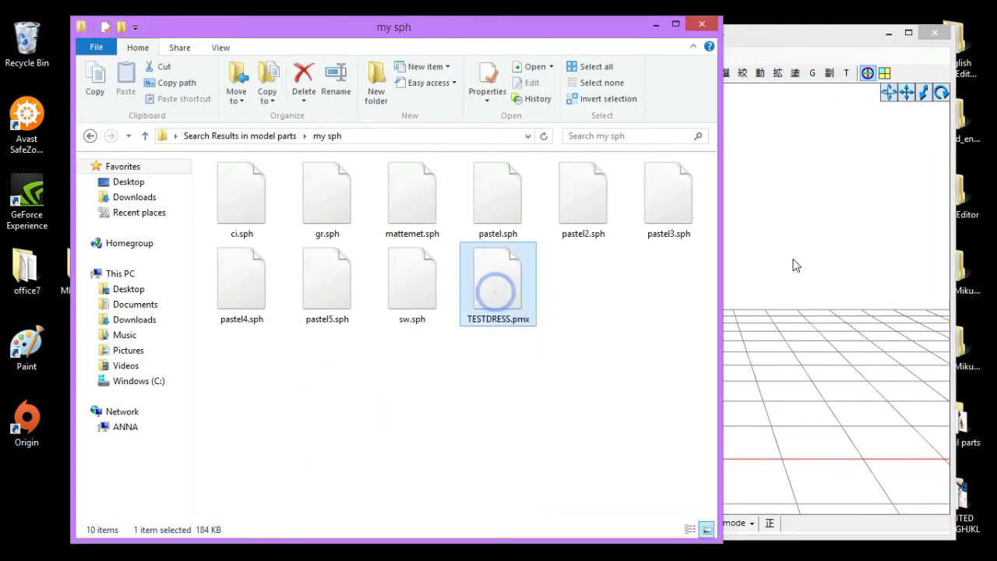
pyautogui.click(379, 347)
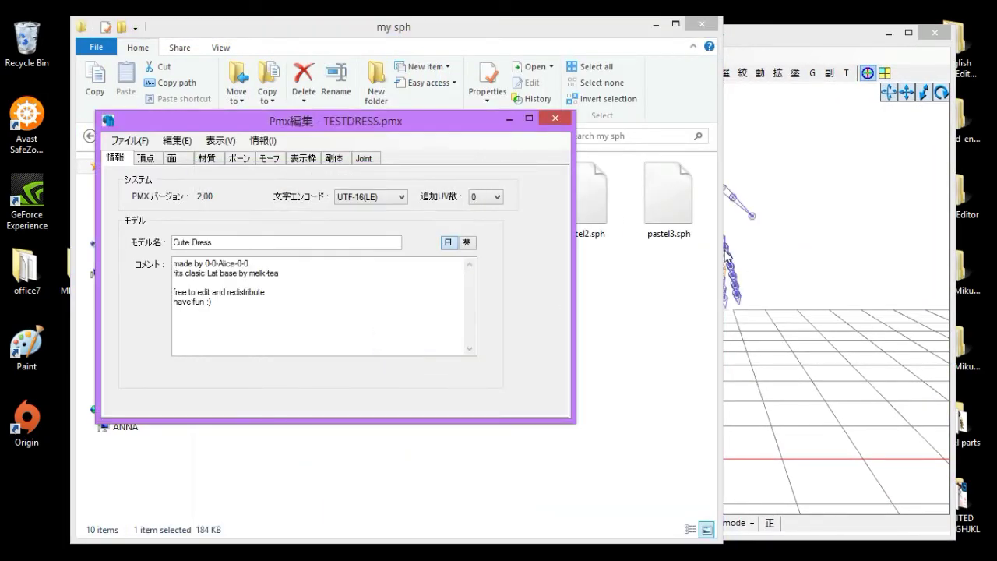
pyautogui.click(764, 229)
pyautogui.click(467, 523)
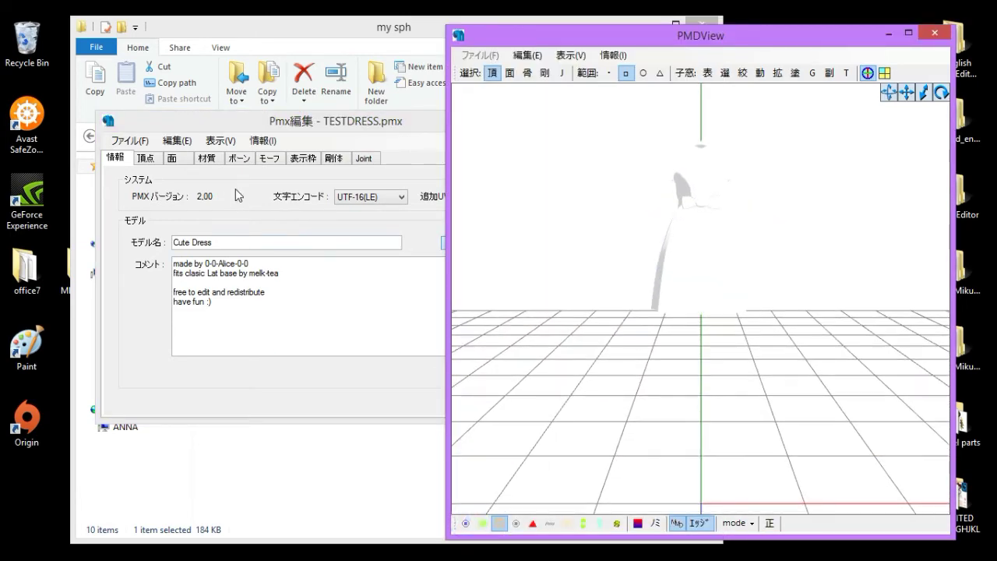
# Step: Select material 材質1 of the test dress and reframe the dress in the model view
pyautogui.click(208, 158)
pyautogui.click(156, 195)
pyautogui.click(261, 461)
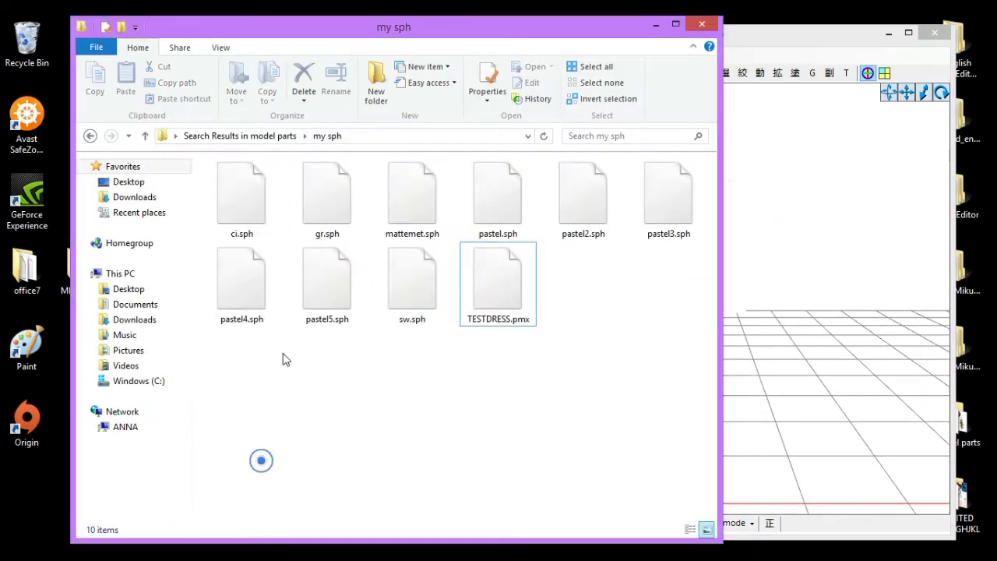
pyautogui.click(806, 261)
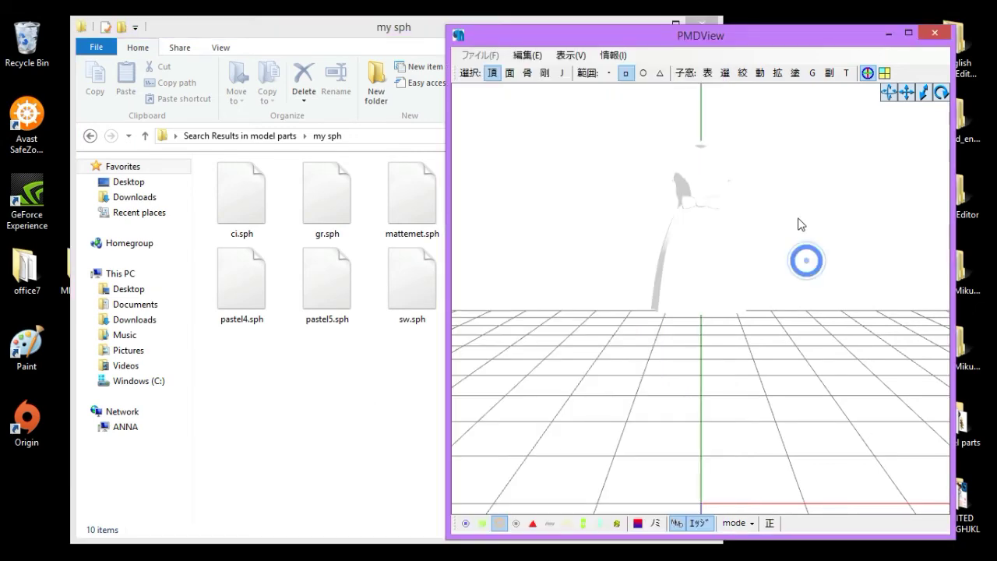
pyautogui.moveTo(811, 37); pyautogui.dragTo(846, 32)
pyautogui.click(611, 325)
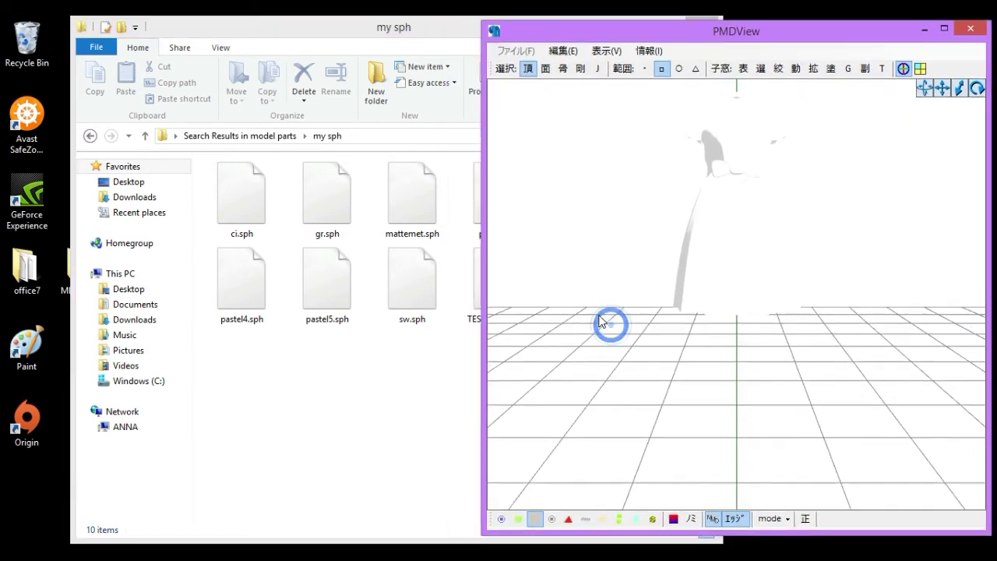
pyautogui.moveTo(599, 321); pyautogui.dragTo(595, 345, button='right')
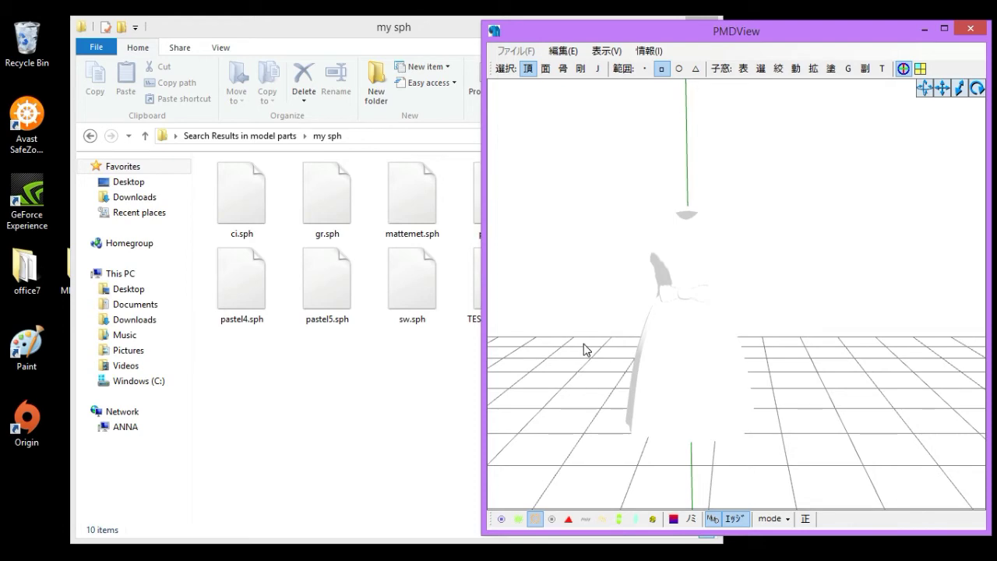
# Step: Set the sphere texture of the dress material 材質1 to pastel.sph
pyautogui.click(525, 545)
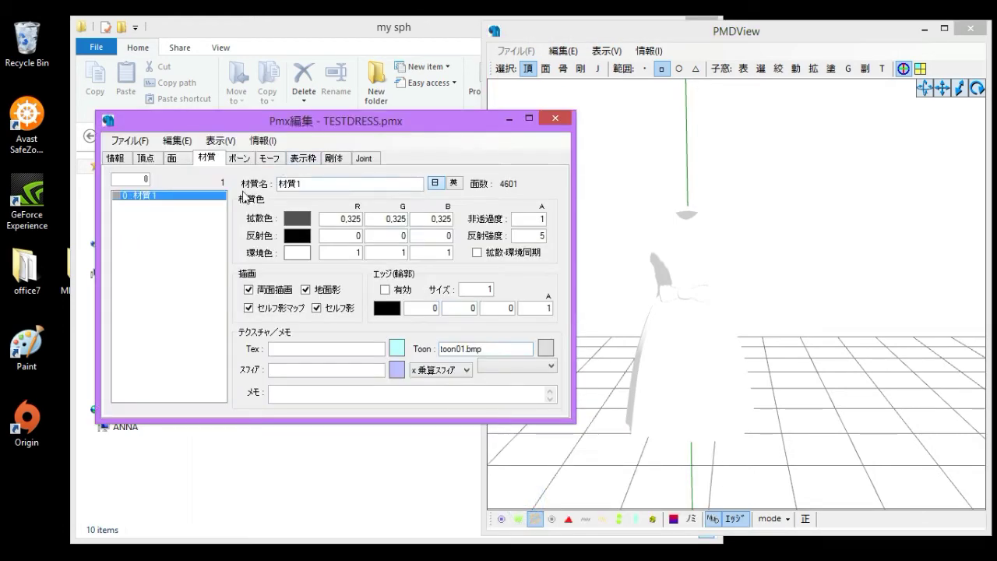
pyautogui.click(283, 369)
pyautogui.click(328, 469)
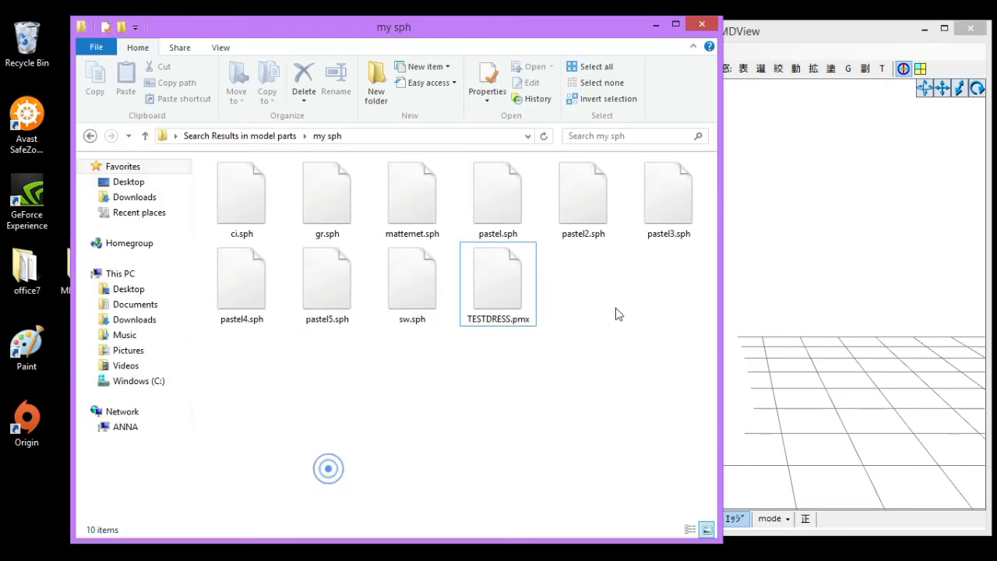
pyautogui.click(870, 216)
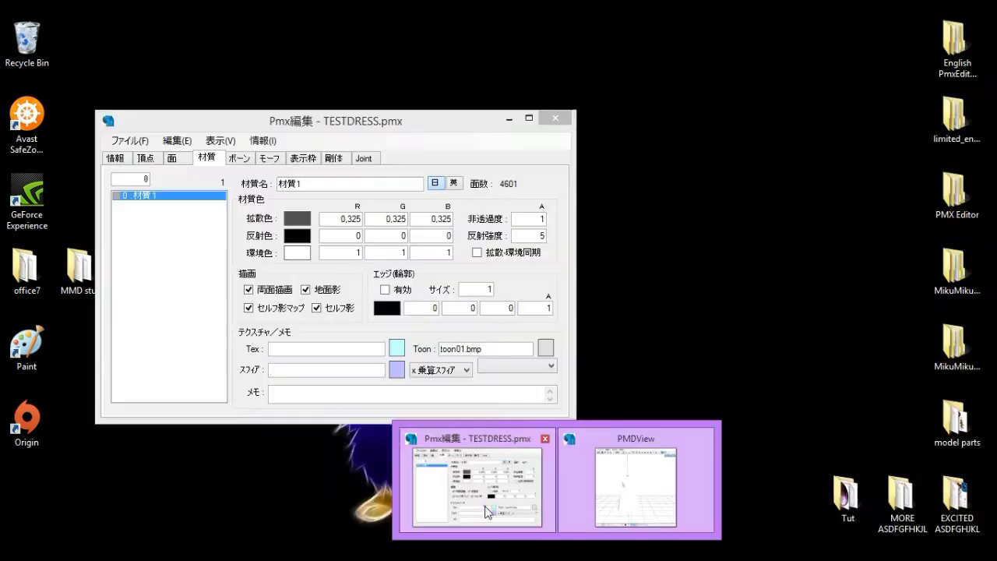
pyautogui.click(486, 506)
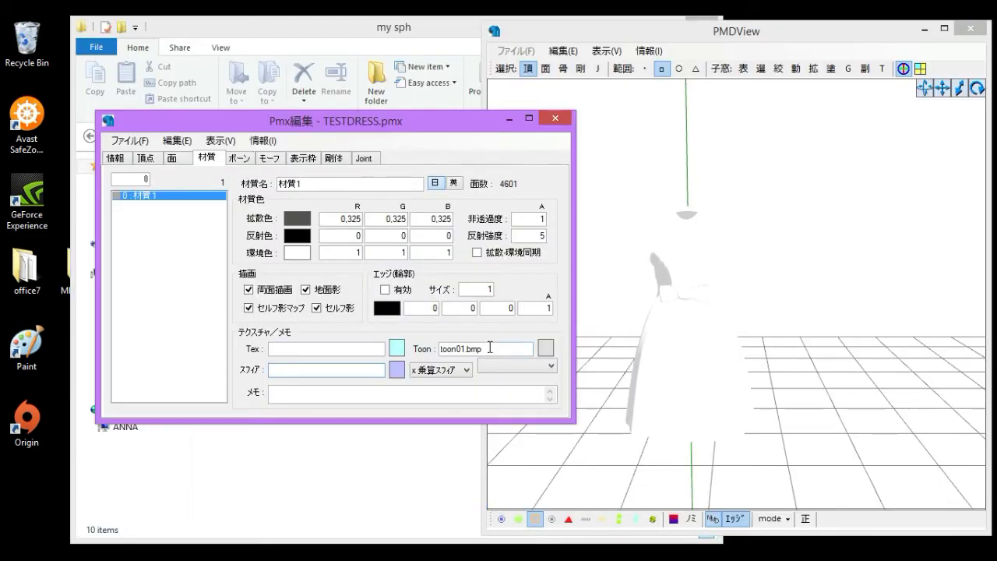
pyautogui.write('pastel.sph')
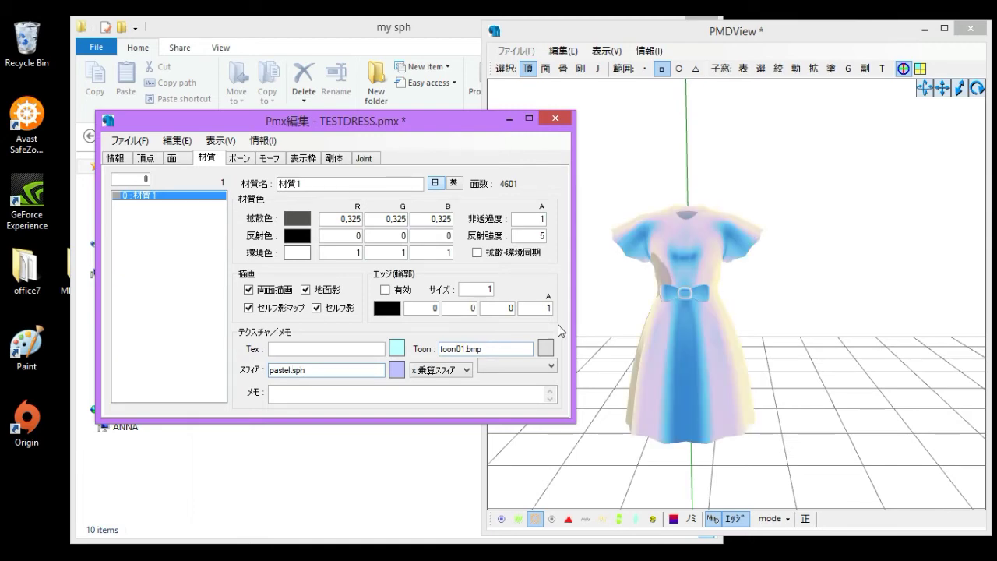
# Step: Examine how the pastel.sph sphere map looks on the dress from several angles and distances
pyautogui.moveTo(896, 234); pyautogui.dragTo(616, 274, button='right')
pyautogui.scroll(5, 927, 251)
pyautogui.scroll(-3, 808, 268)
pyautogui.scroll(4, 805, 283)
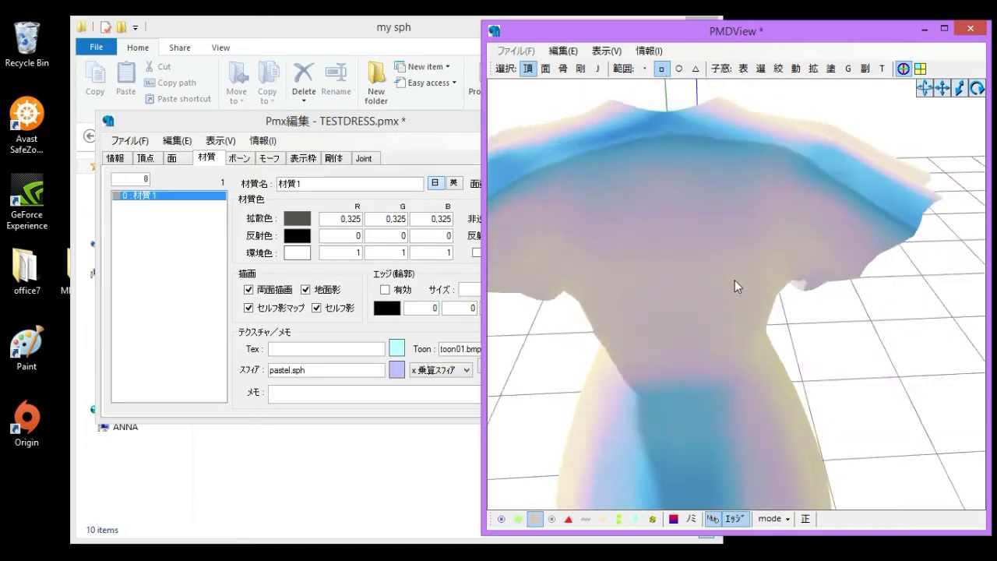
pyautogui.scroll(-3, 735, 286)
pyautogui.scroll(3, 662, 274)
pyautogui.scroll(-3, 662, 275)
pyautogui.scroll(4, 616, 274)
pyautogui.scroll(-2, 616, 273)
pyautogui.scroll(-2, 643, 291)
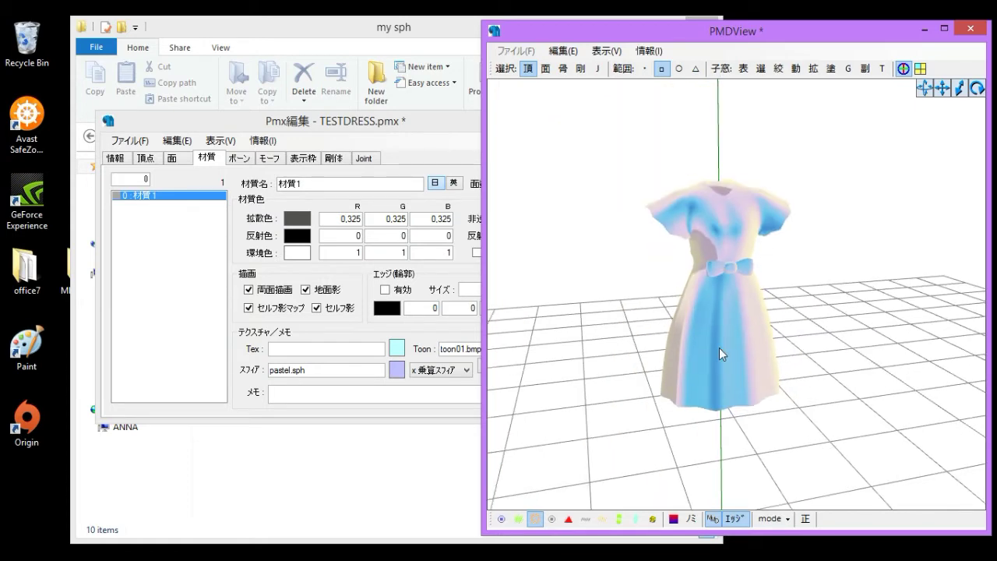
pyautogui.scroll(3, 719, 350)
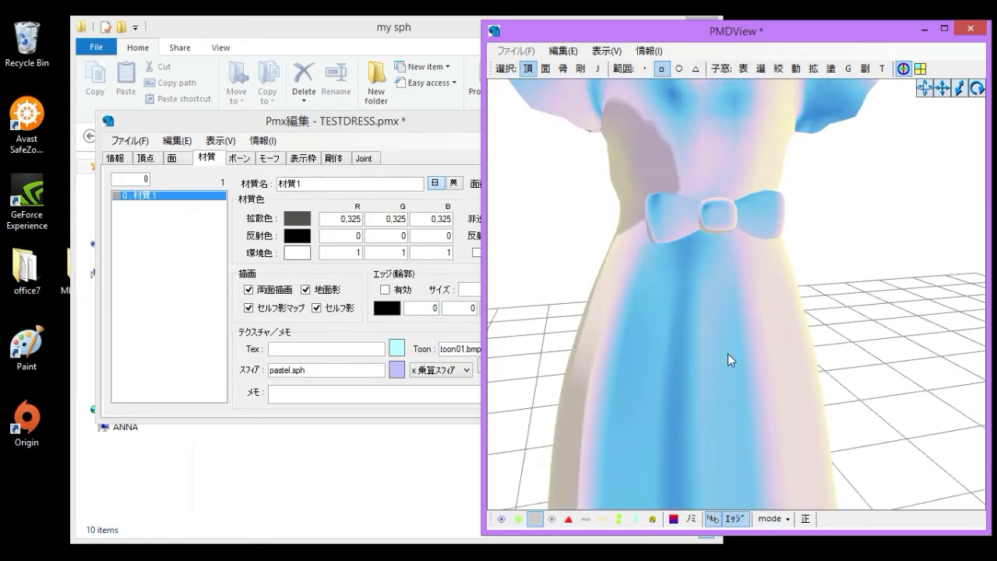
pyautogui.scroll(-3, 730, 356)
pyautogui.scroll(2, 630, 369)
pyautogui.moveTo(719, 374)
pyautogui.mouseDown(button='right')
pyautogui.moveTo(630, 370)
pyautogui.moveTo(714, 371)
pyautogui.mouseUp(button='right')
pyautogui.scroll(-1, 714, 371)
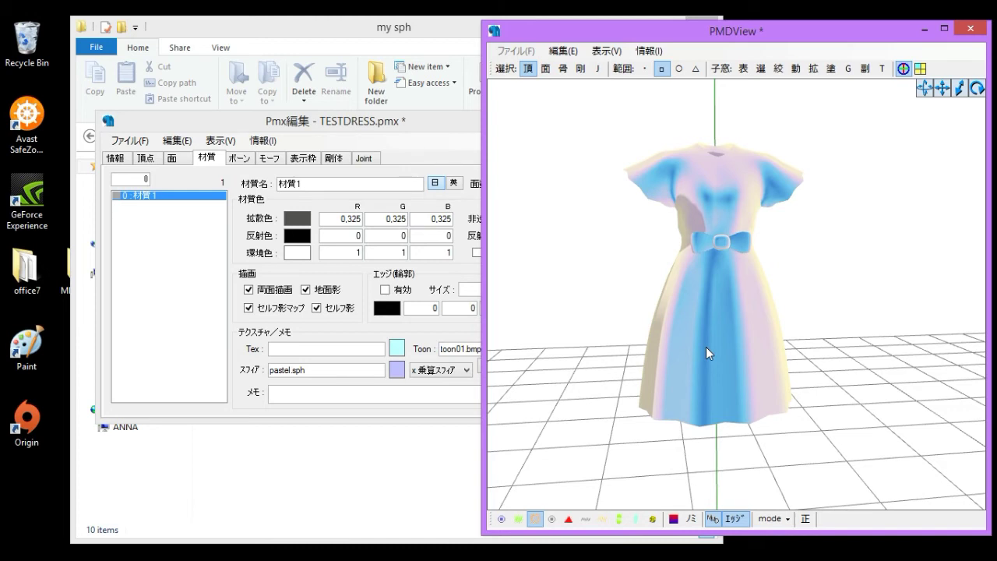
# Step: Set the sphere texture of the dress material 材質1 to mattemet.sph
pyautogui.click(410, 486)
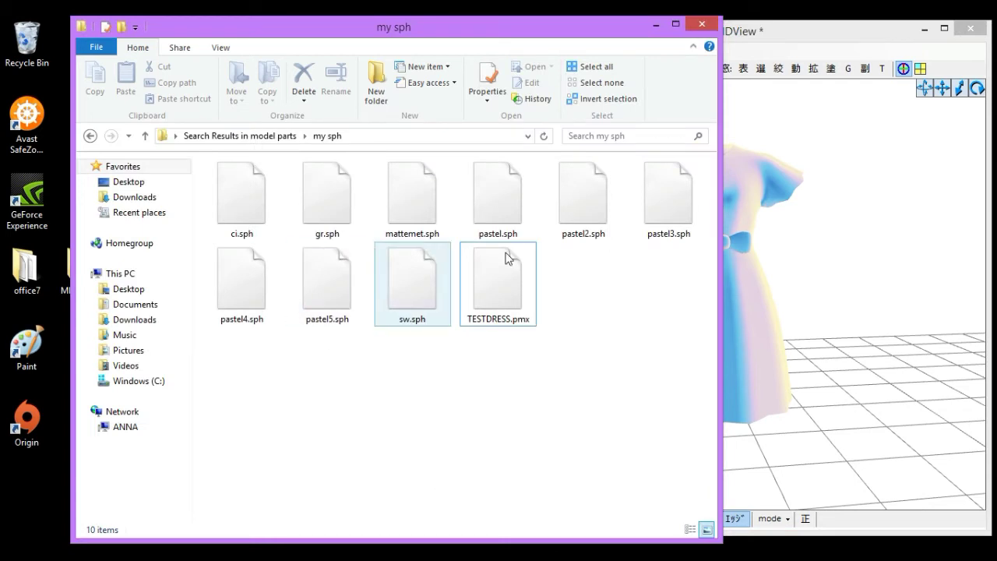
pyautogui.click(828, 262)
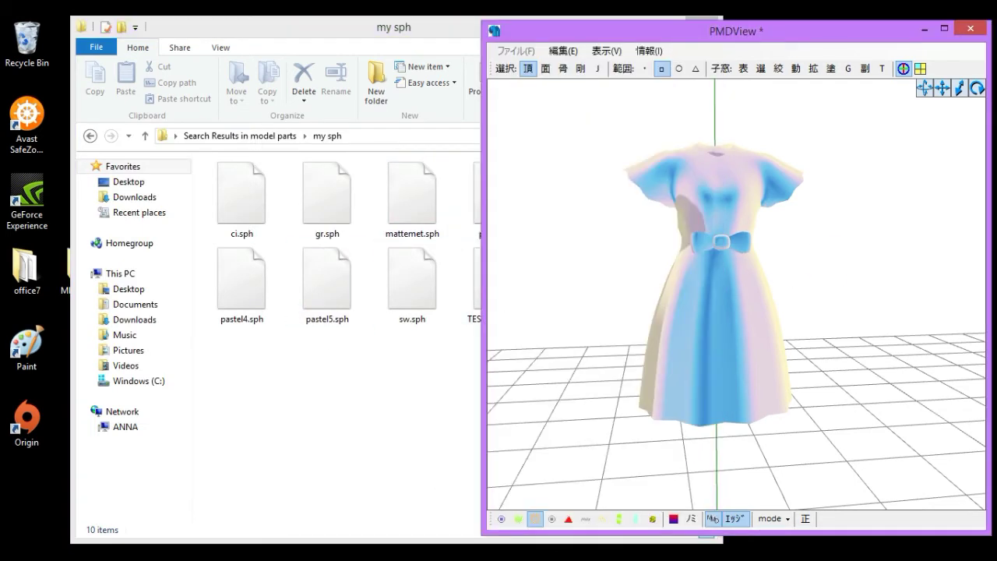
pyautogui.click(532, 501)
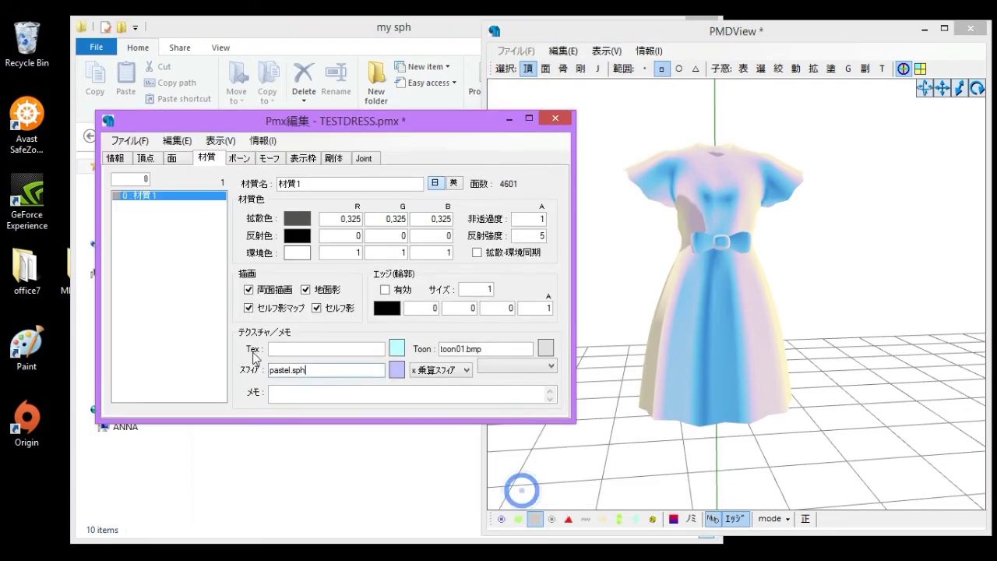
pyautogui.doubleClick(290, 371)
pyautogui.write('mat')
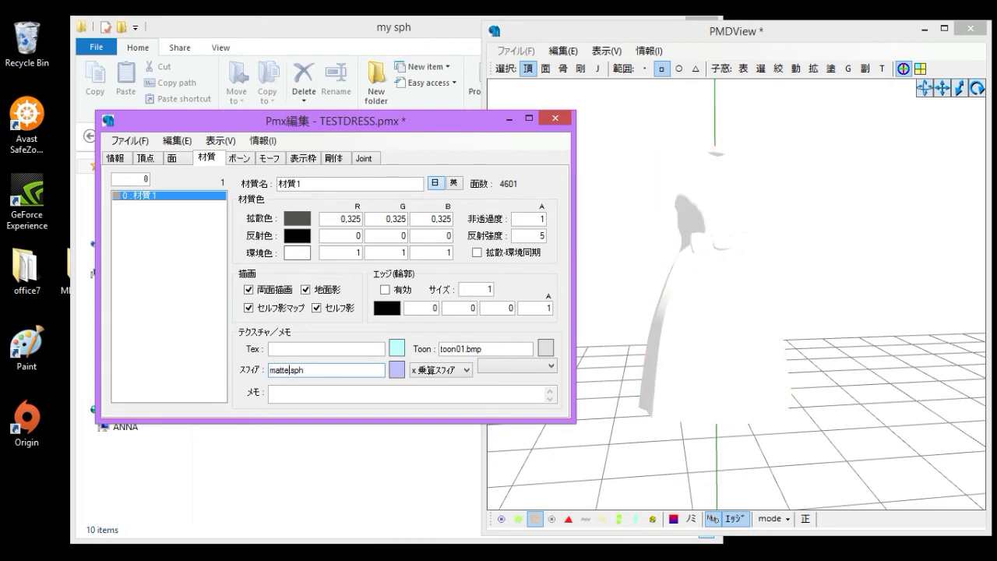
pyautogui.write('temet')
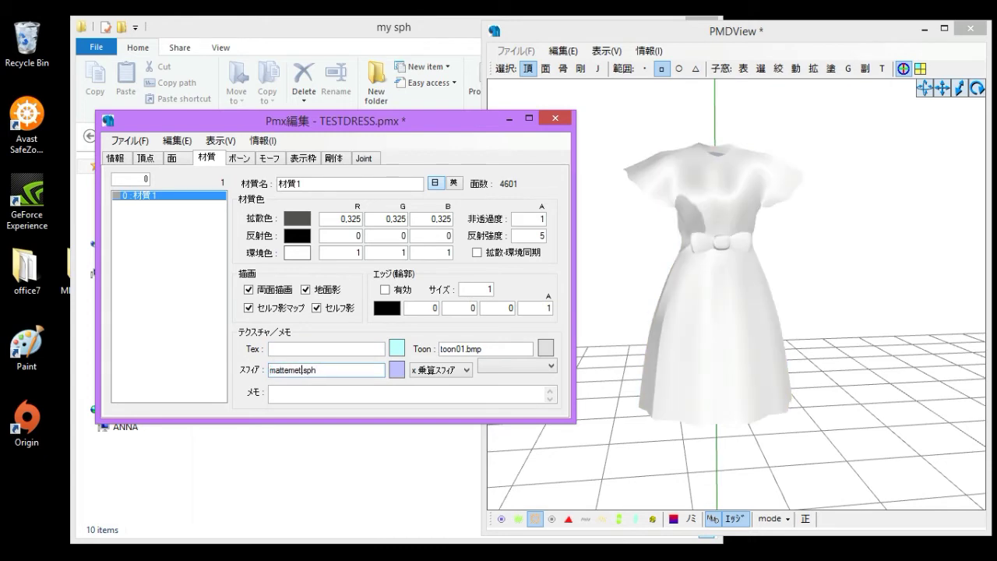
# Step: Examine how the mattemet.sph sphere map looks on the dress from different angles and distances
pyautogui.click(829, 274)
pyautogui.moveTo(849, 284); pyautogui.dragTo(776, 362, button='right')
pyautogui.scroll(-5, 775, 356)
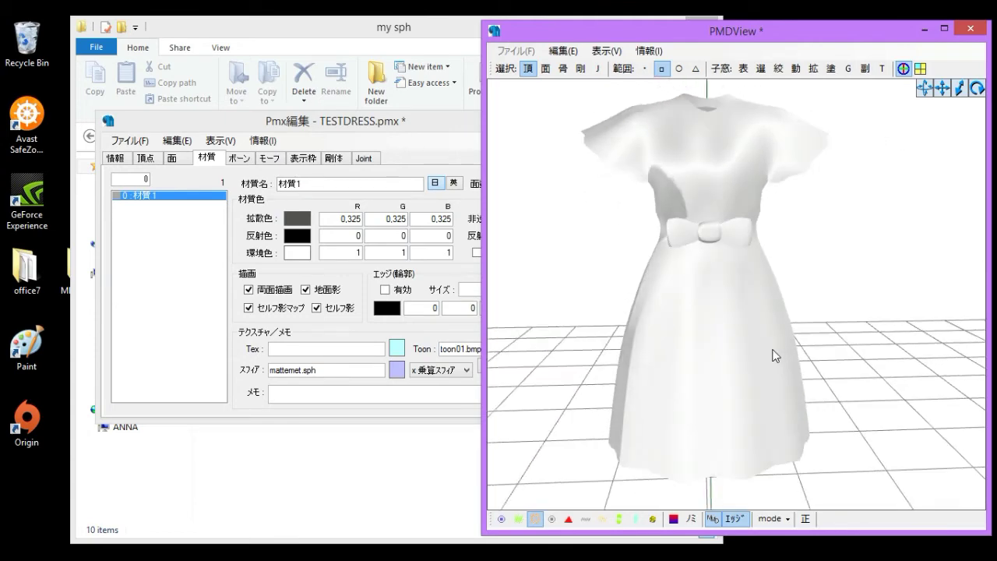
pyautogui.scroll(1, 775, 343)
pyautogui.moveTo(732, 334); pyautogui.dragTo(702, 340, button='right')
pyautogui.scroll(-3, 701, 341)
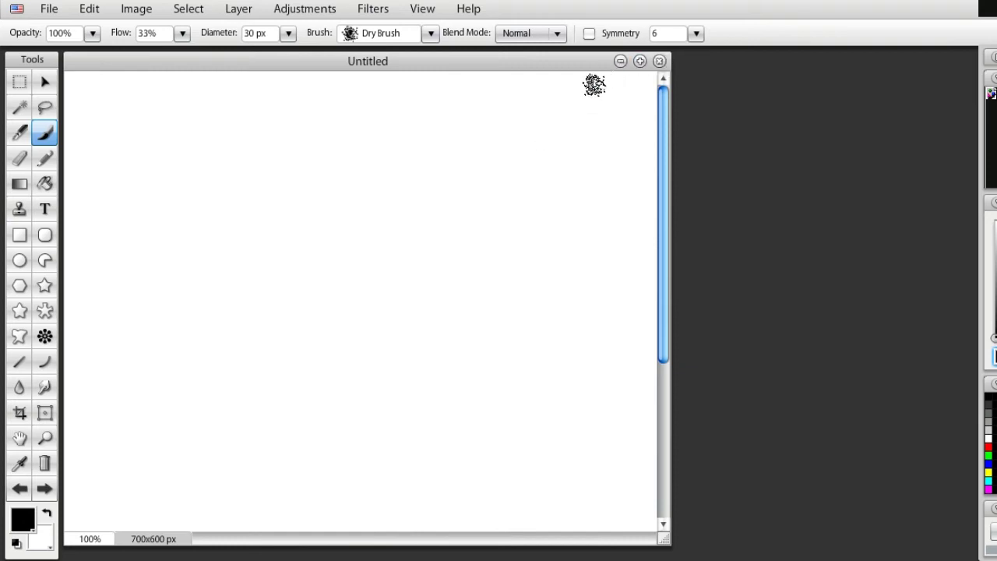
# Step: Switch to Sumo Paint and resize the blank image to 256 px wide by 256 px high
pyautogui.click(89, 9)
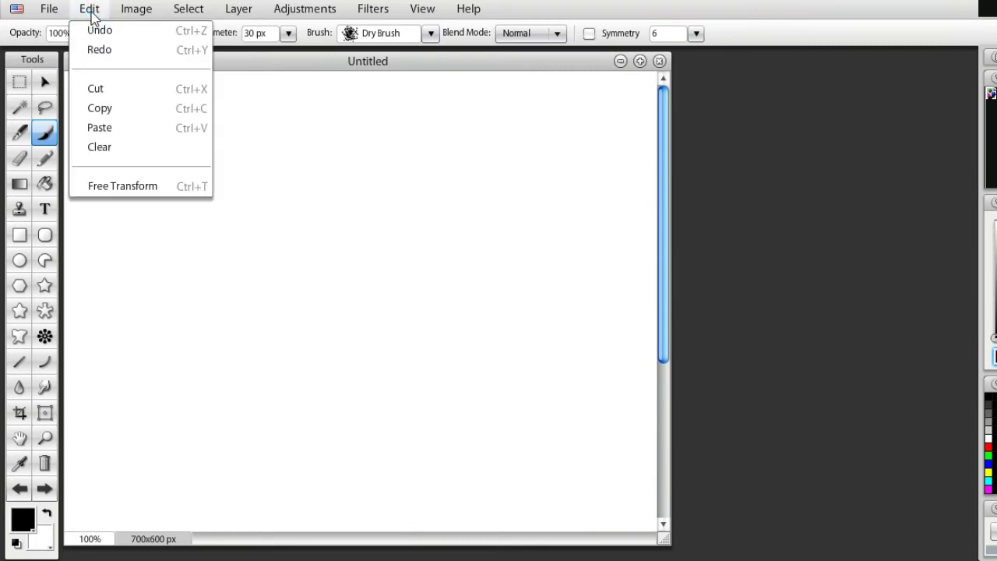
pyautogui.click(142, 16)
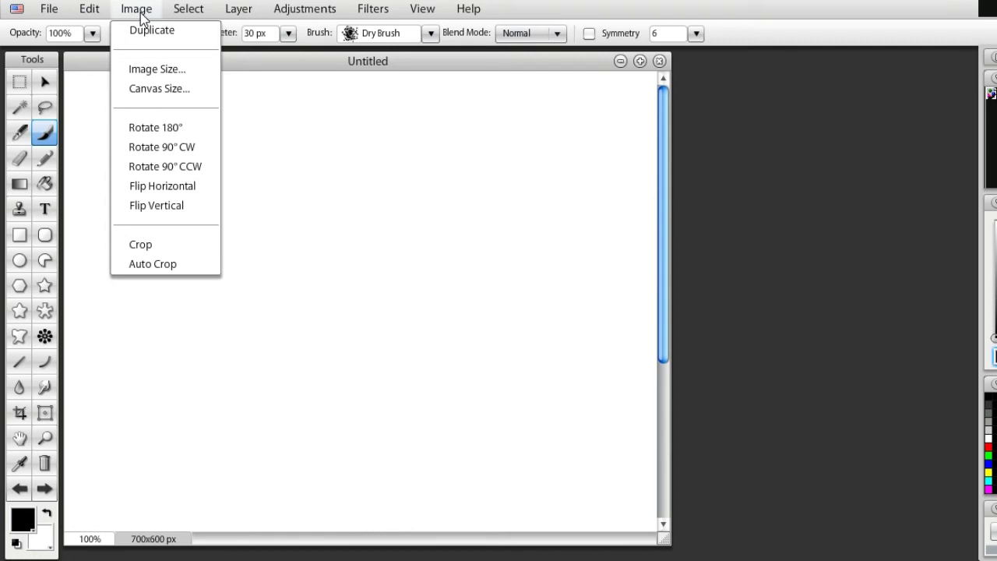
pyautogui.click(165, 69)
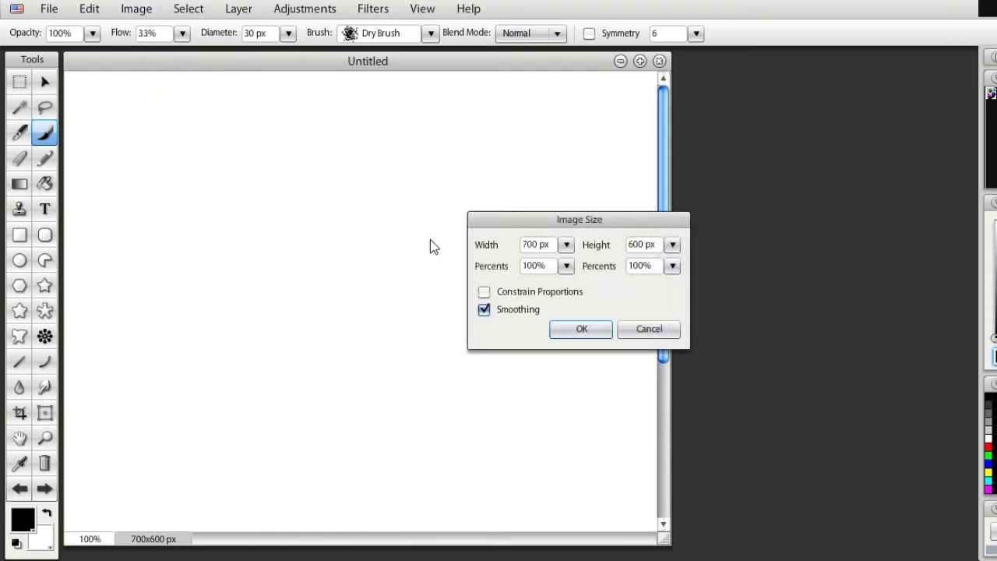
pyautogui.doubleClick(535, 245)
pyautogui.write('256')
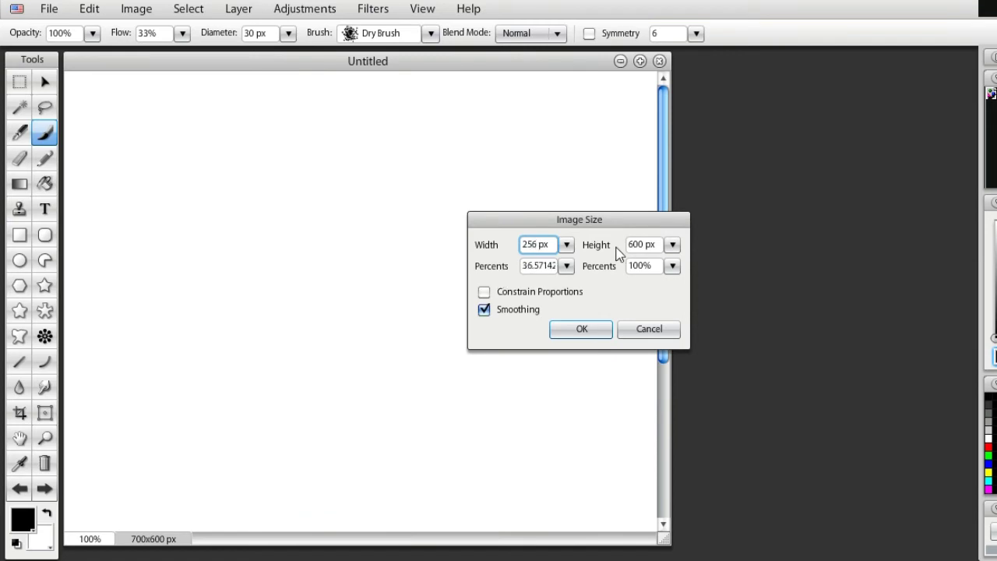
pyautogui.doubleClick(639, 244)
pyautogui.write('256')
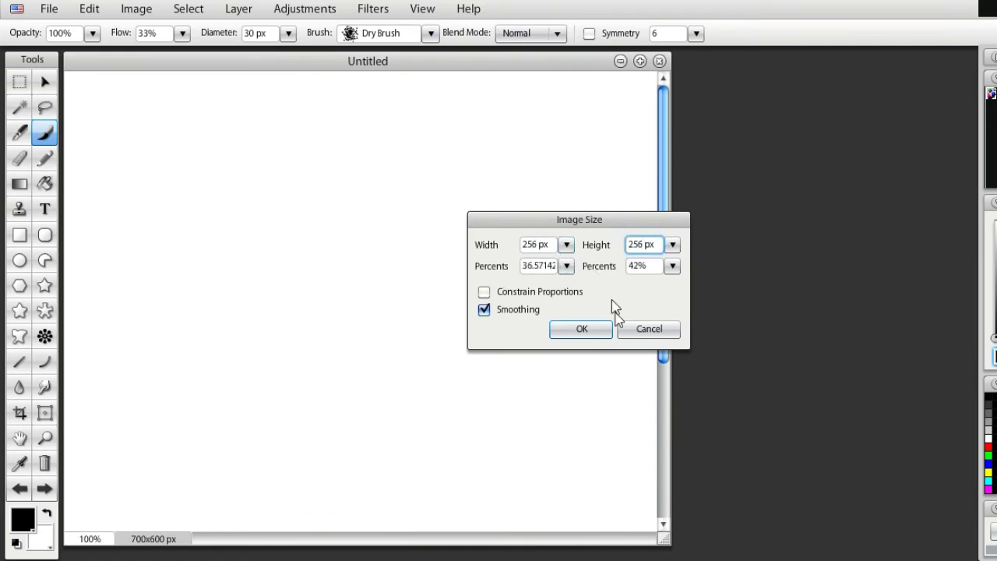
pyautogui.click(593, 327)
pyautogui.moveTo(293, 298); pyautogui.dragTo(806, 491)
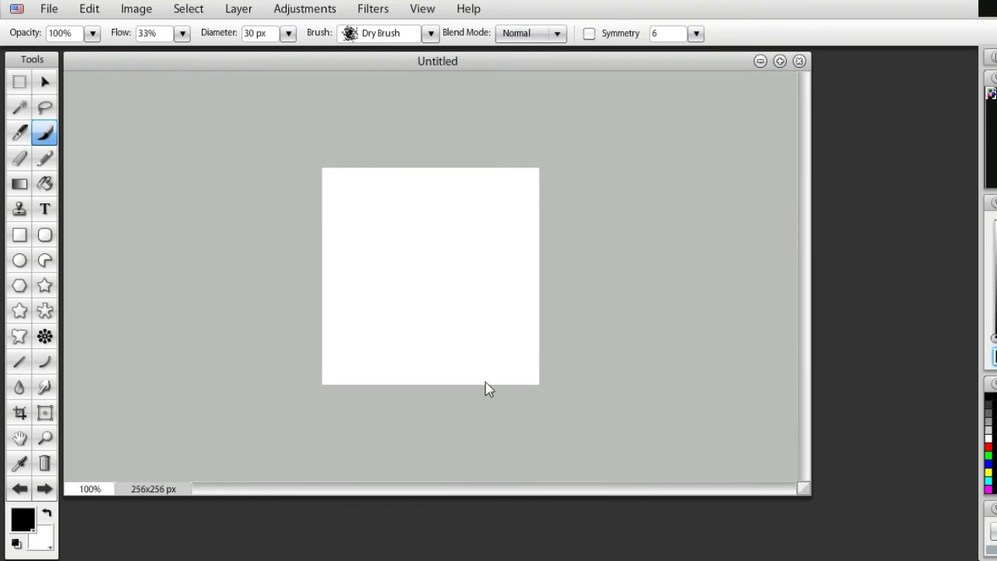
# Step: Fill the canvas with concentric rings centred on the image, using the cyan-blue preset and a repeating radial gradient
pyautogui.click(20, 183)
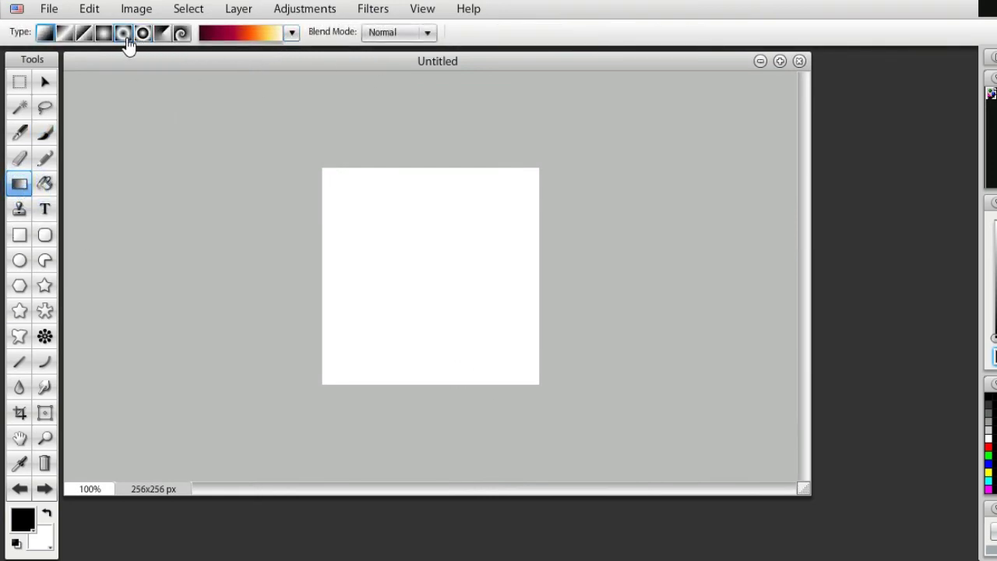
pyautogui.click(123, 35)
pyautogui.click(293, 36)
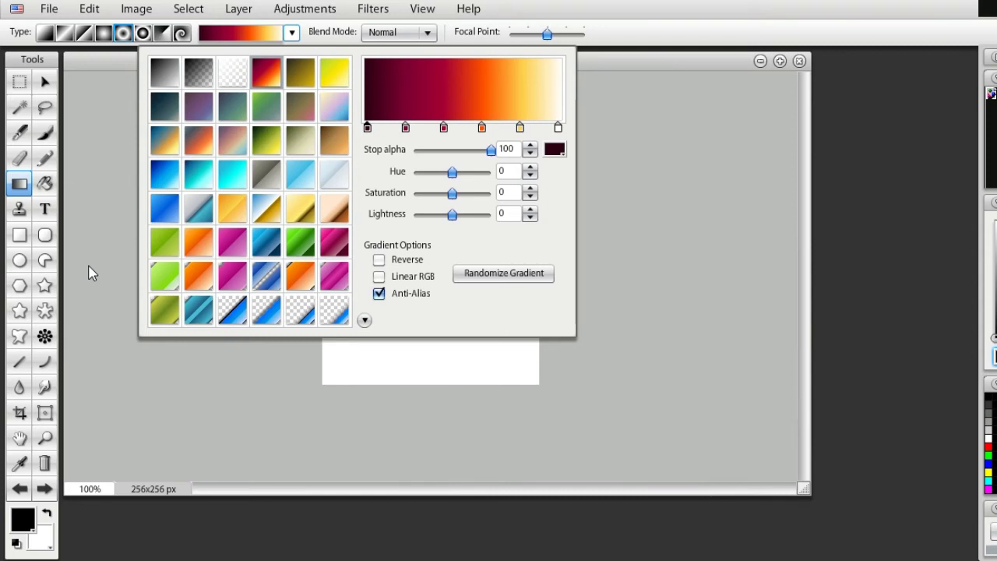
pyautogui.click(235, 175)
pyautogui.click(291, 32)
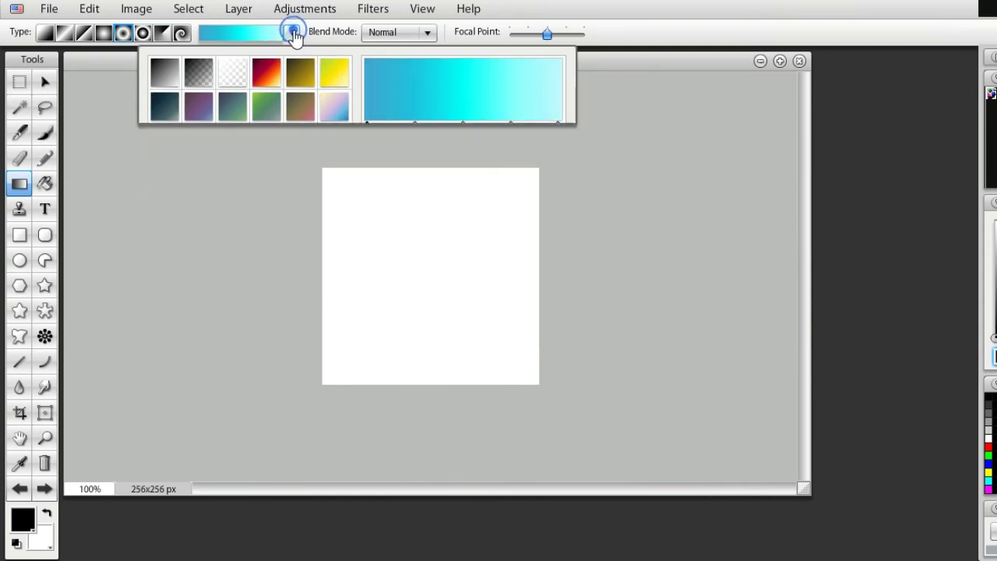
pyautogui.moveTo(335, 175); pyautogui.dragTo(440, 275)
pyautogui.hotkey('ctrl', 'z')
pyautogui.hotkey('ctrl', 'z')
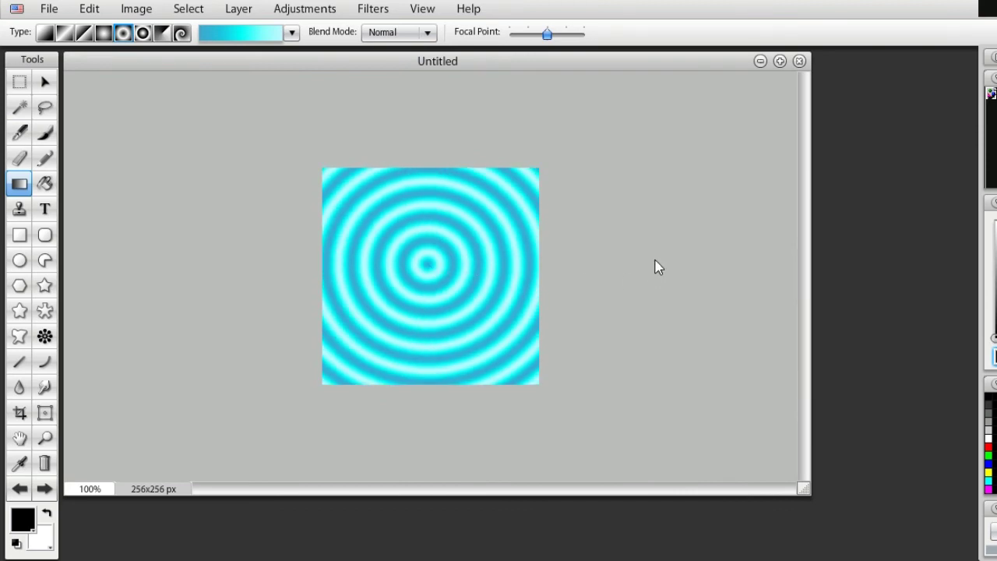
# Step: Start saving the ring image to the computer in PNG format under the name spiral.png
pyautogui.click(51, 9)
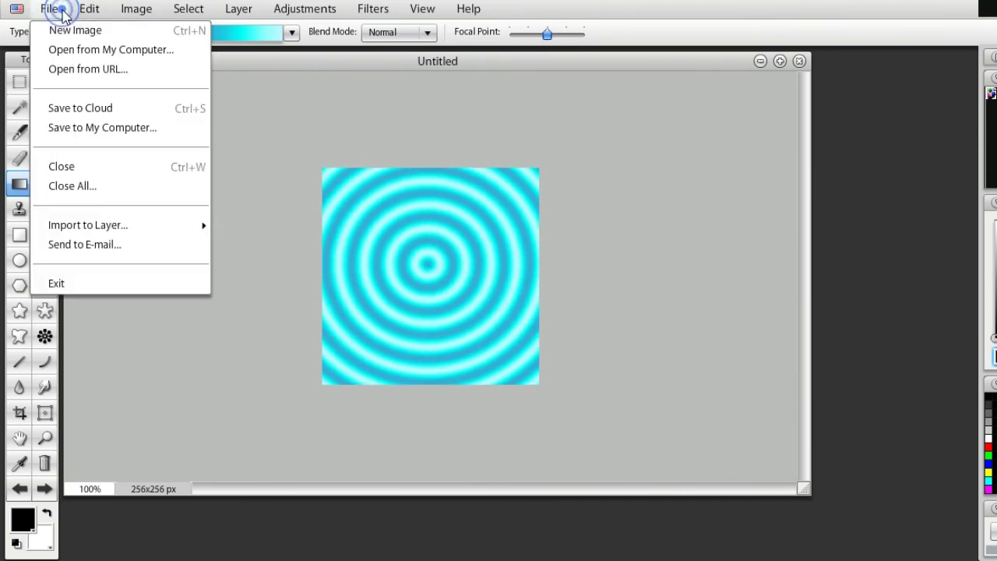
pyautogui.click(157, 129)
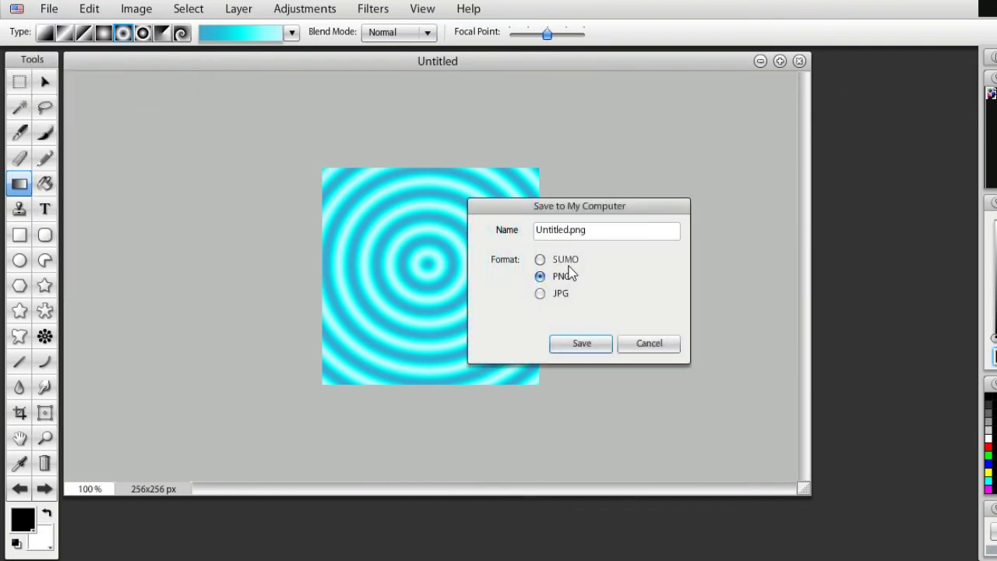
pyautogui.doubleClick(559, 229)
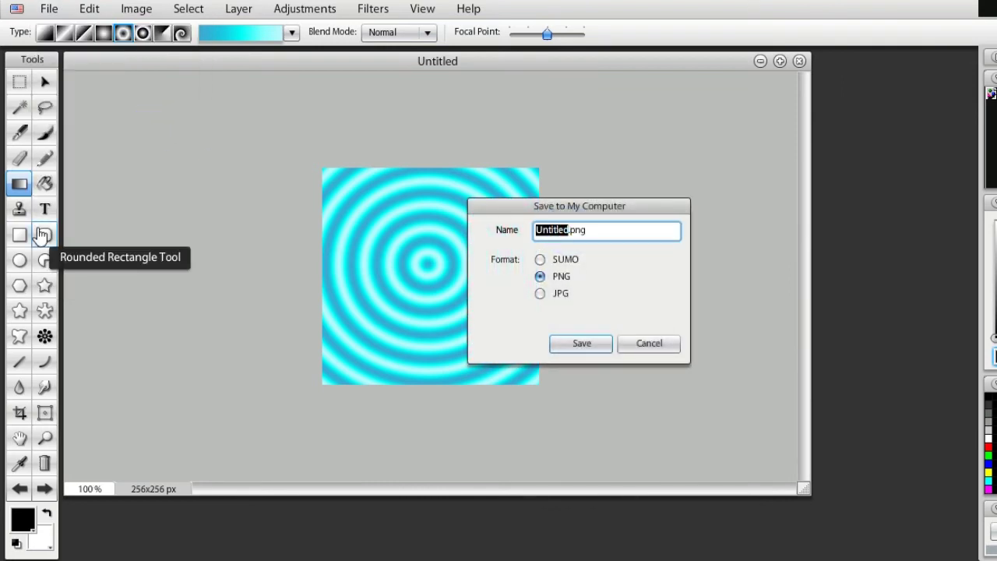
pyautogui.write('spira')
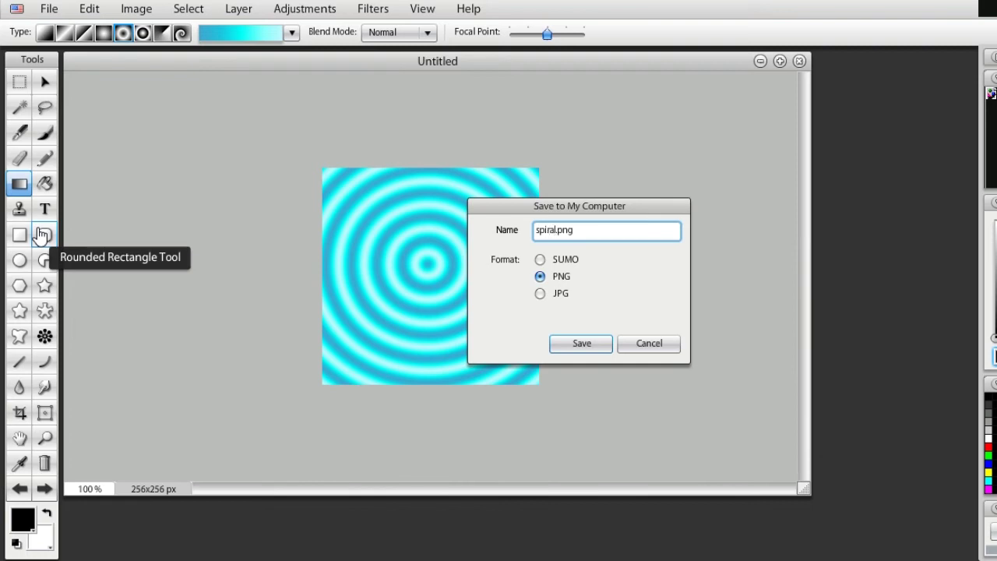
pyautogui.click(602, 345)
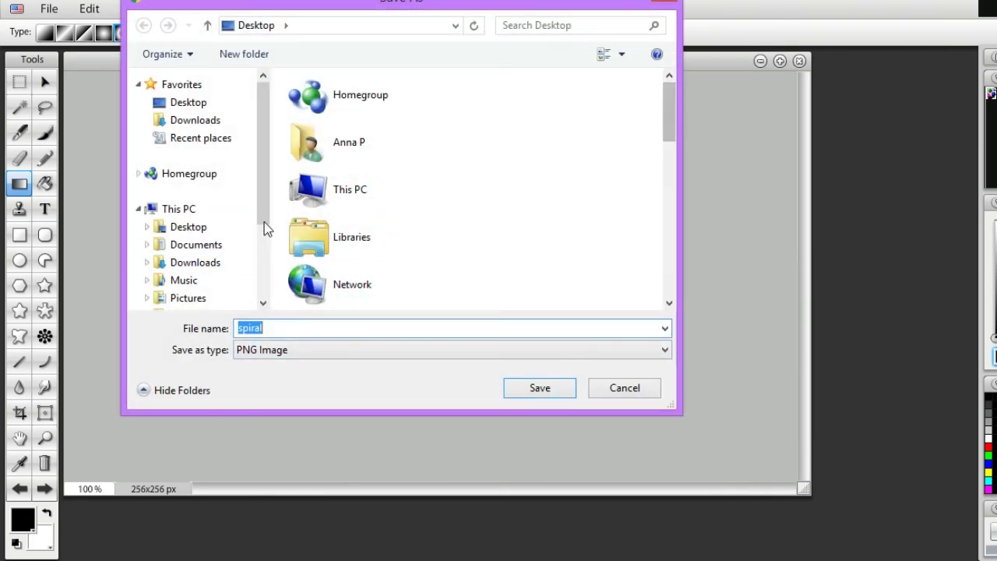
# Step: Save the spiral image in the my sph folder inside model parts, and close the image
pyautogui.moveTo(675, 131); pyautogui.dragTo(663, 258)
pyautogui.doubleClick(446, 177)
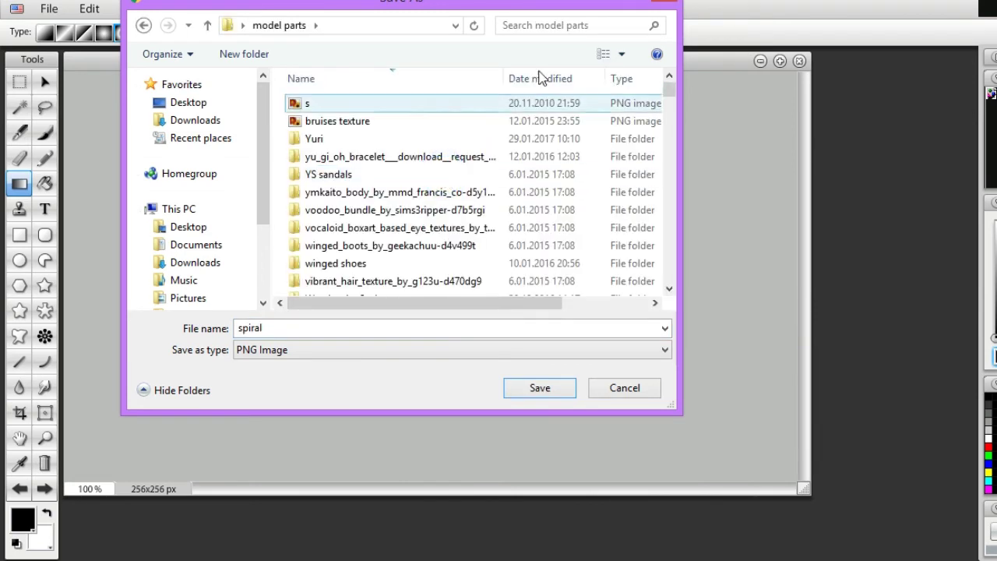
pyautogui.click(551, 24)
pyautogui.write('my')
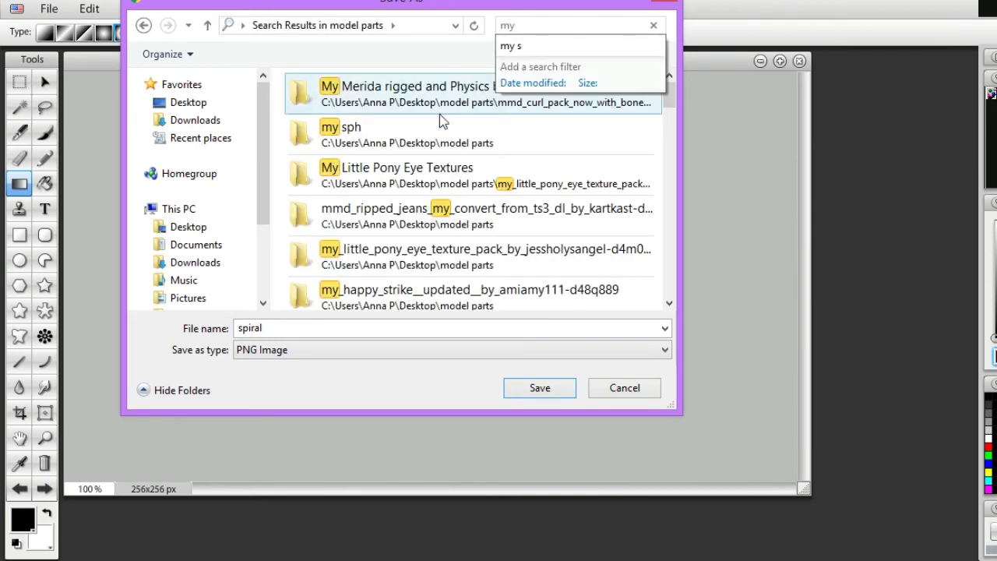
pyautogui.click(434, 130)
pyautogui.doubleClick(434, 130)
pyautogui.click(541, 387)
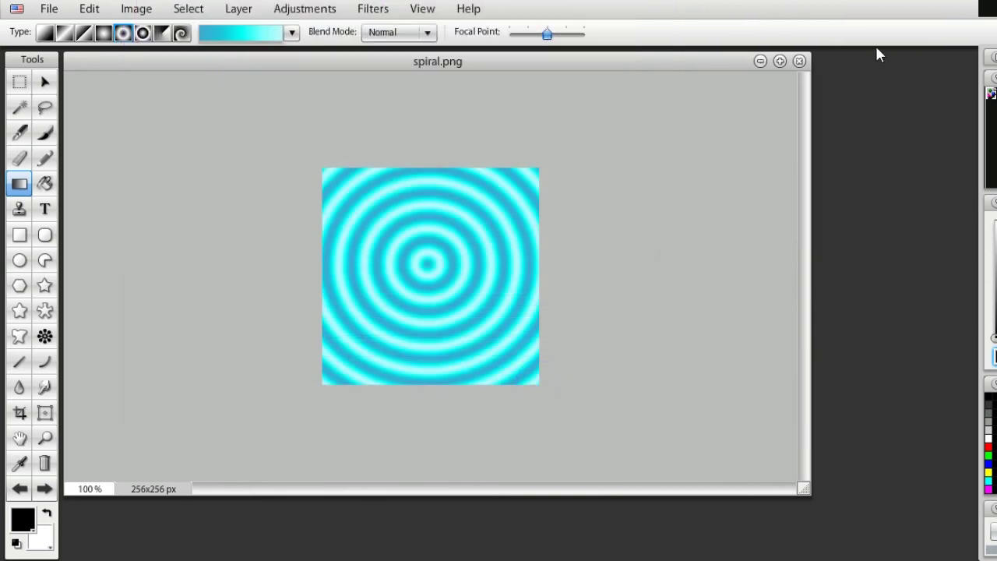
pyautogui.click(800, 62)
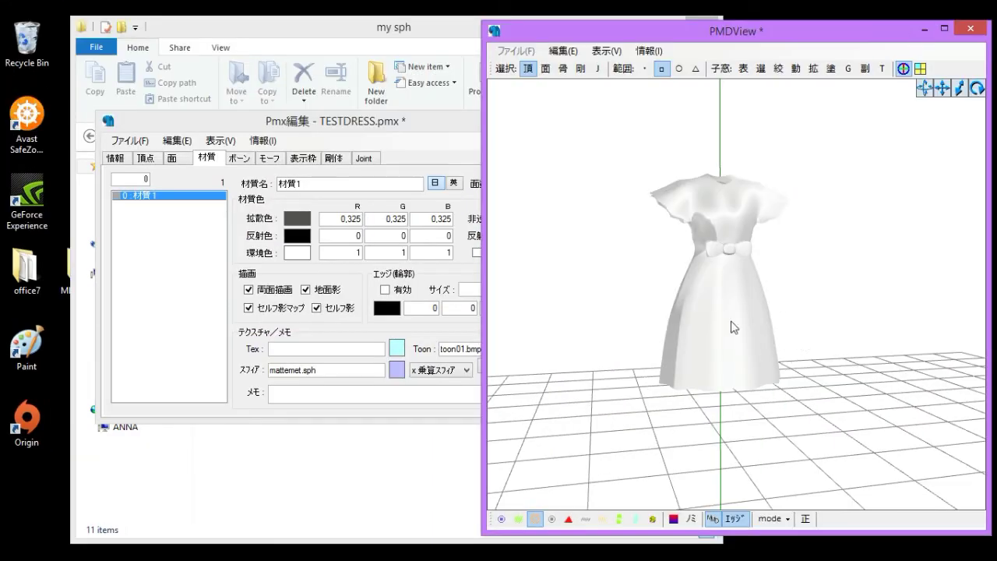
# Step: Show file name extensions for the files in the my sph folder
pyautogui.click(405, 477)
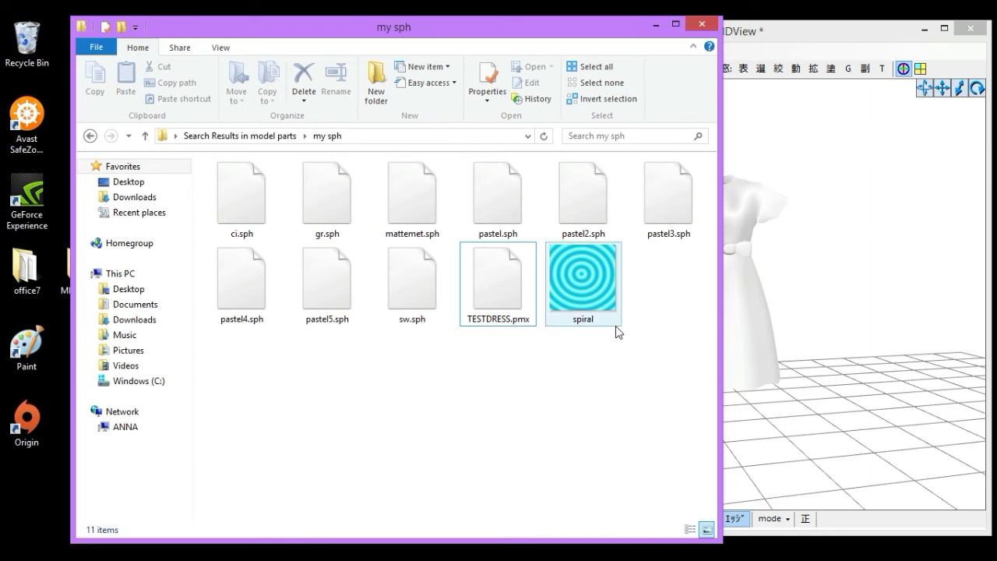
pyautogui.moveTo(614, 311)
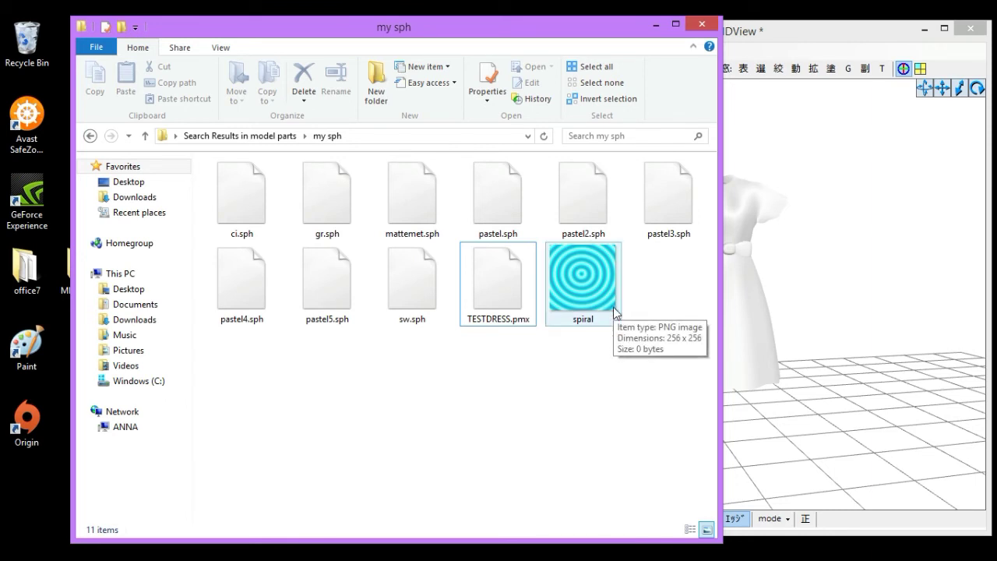
pyautogui.click(218, 53)
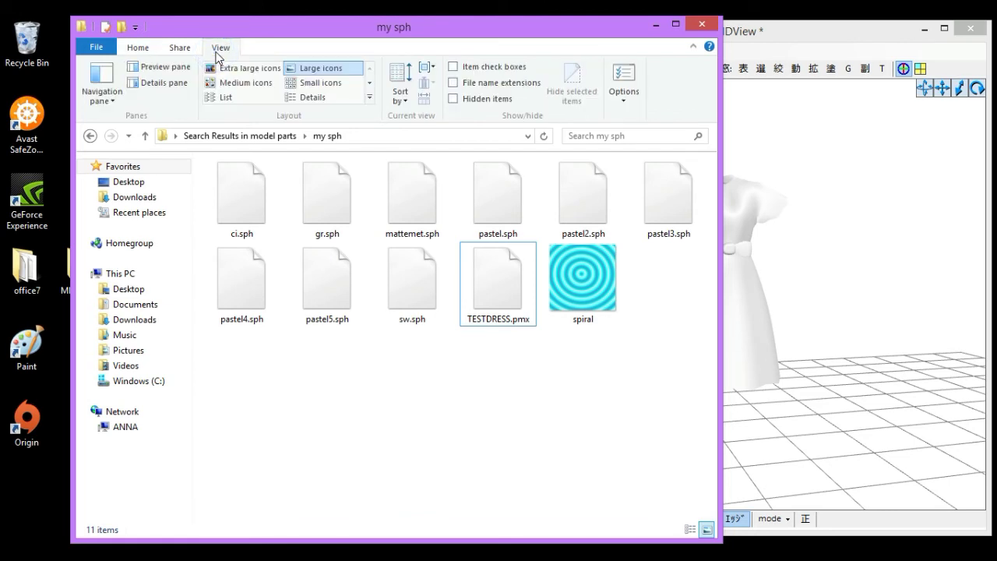
pyautogui.click(454, 83)
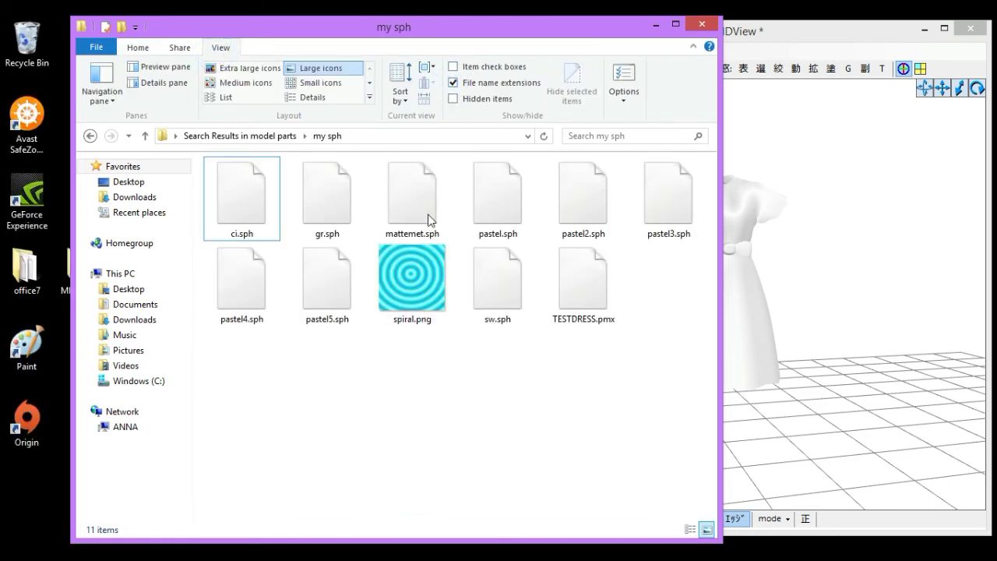
# Step: Rename spiral.png to spiral.sph and accept the change of file extension
pyautogui.rightClick(416, 288)
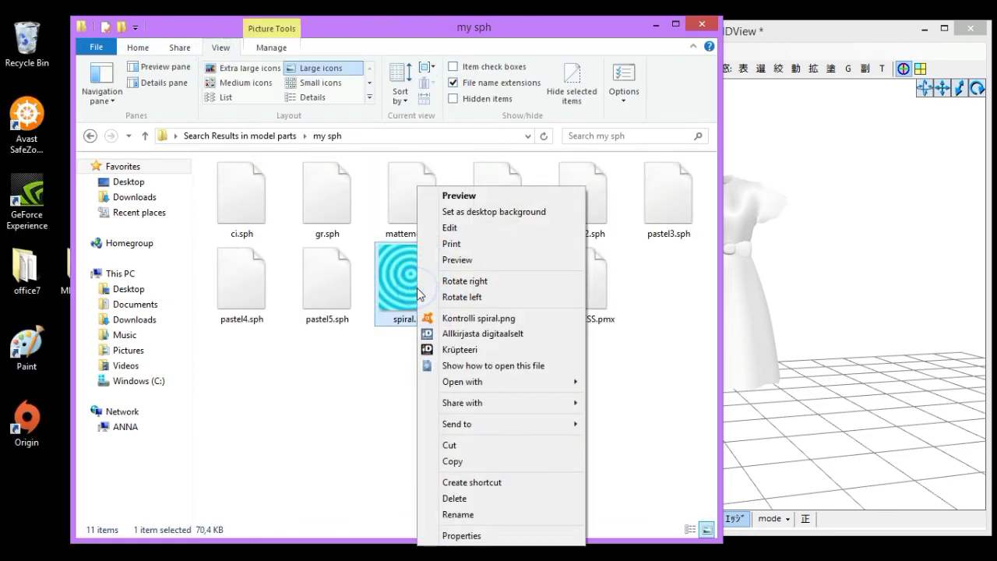
pyautogui.click(471, 517)
pyautogui.doubleClick(425, 319)
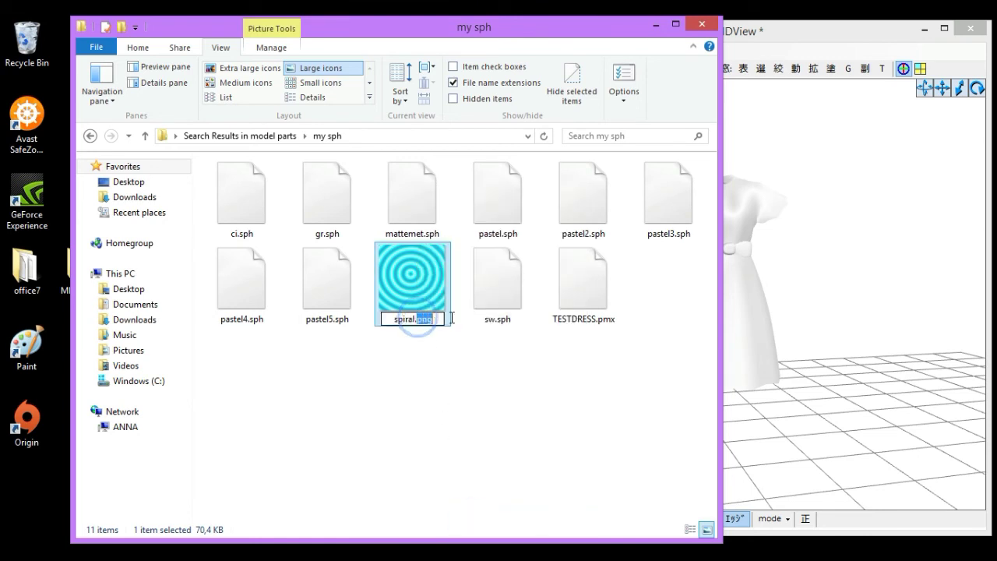
pyautogui.write('spa')
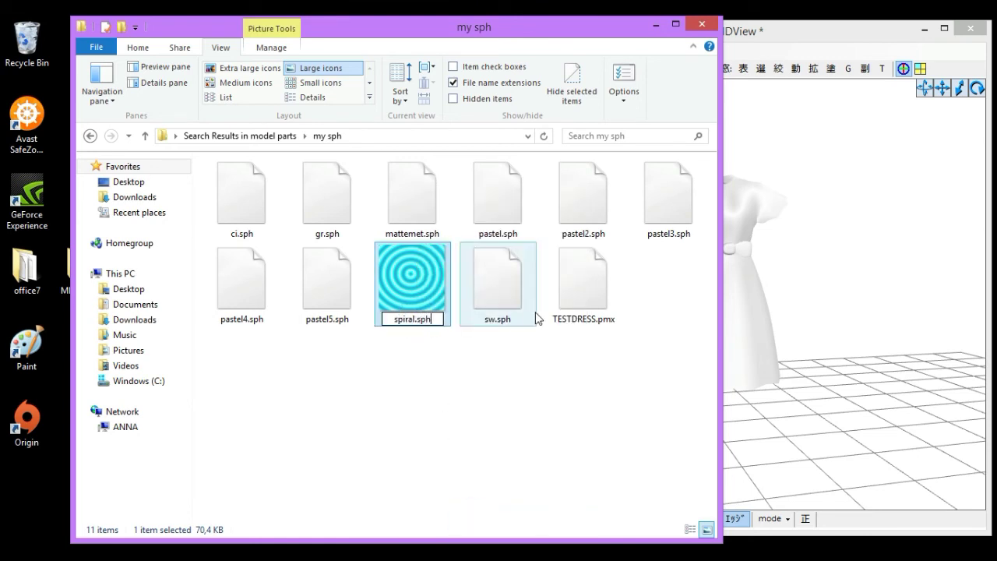
pyautogui.press('BackSpace')
pyautogui.write('h')
pyautogui.press('Return')
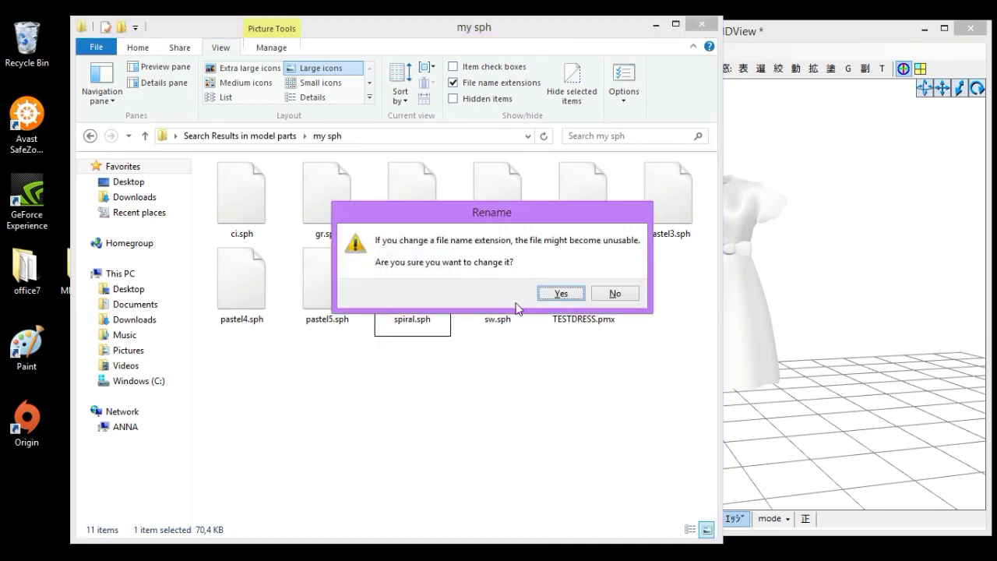
pyautogui.click(559, 294)
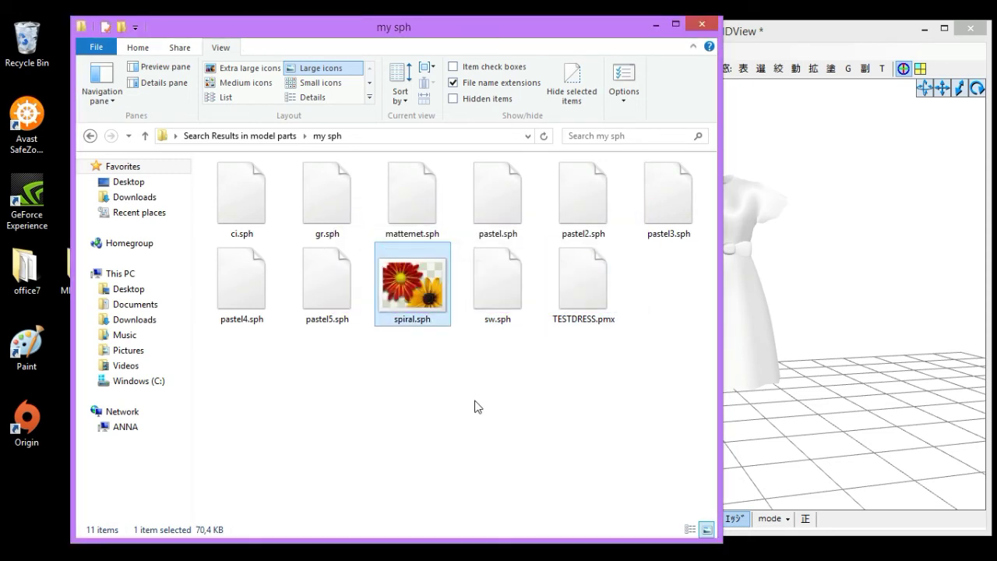
# Step: Hide file name extensions again for the files in the my sph folder and clear the file selection
pyautogui.click(453, 84)
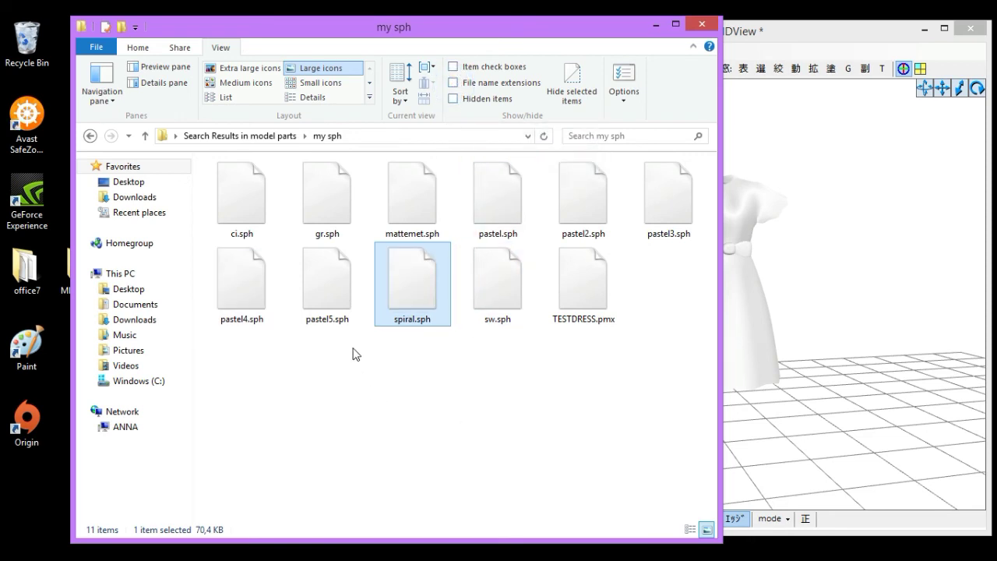
pyautogui.click(297, 419)
pyautogui.click(138, 47)
pyautogui.click(477, 420)
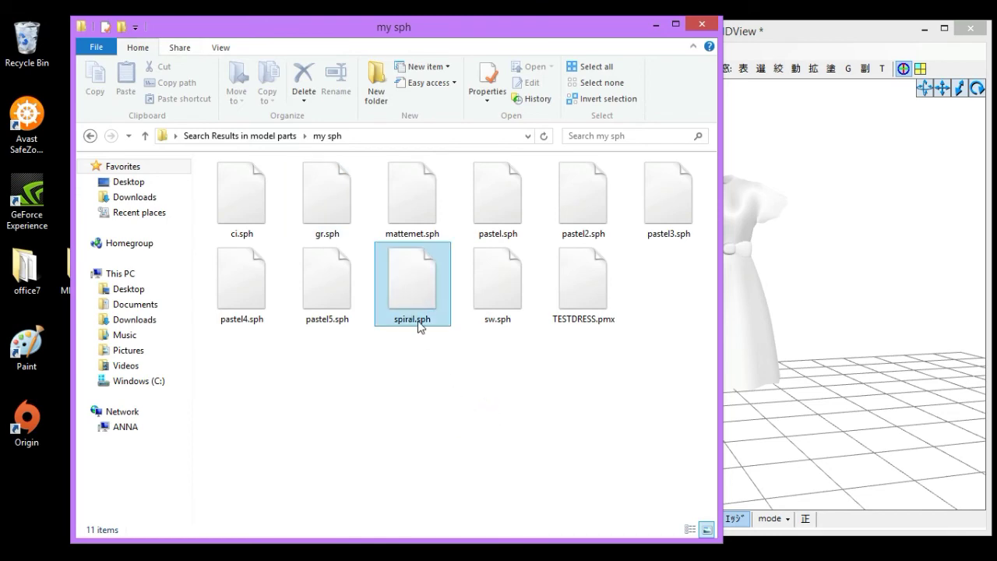
# Step: Switch to PMX Editor, change the dress material's sphere map to spiral.sph, and inspect the dress from different angles
pyautogui.click(821, 307)
pyautogui.moveTo(557, 552)
pyautogui.click(481, 478)
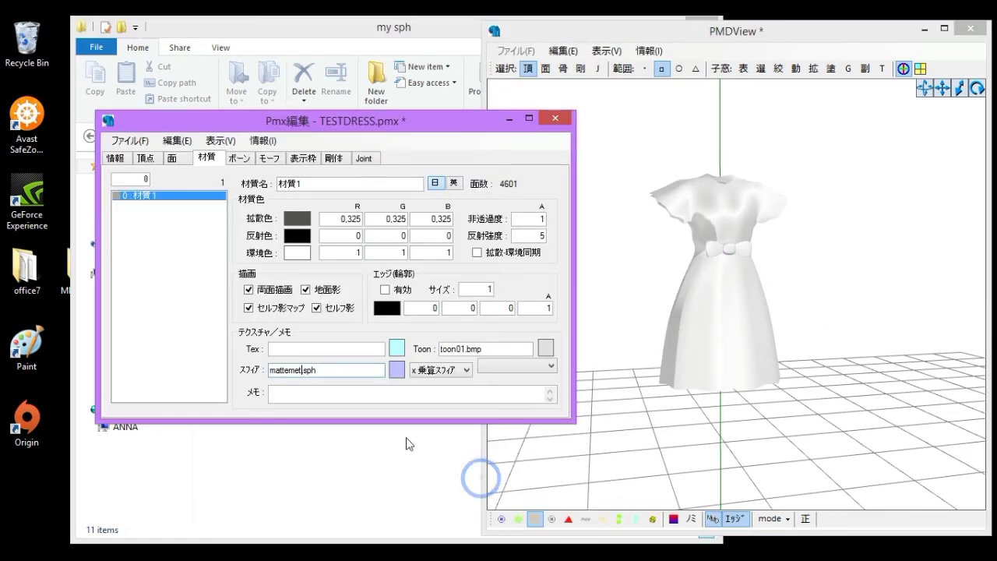
pyautogui.doubleClick(302, 371)
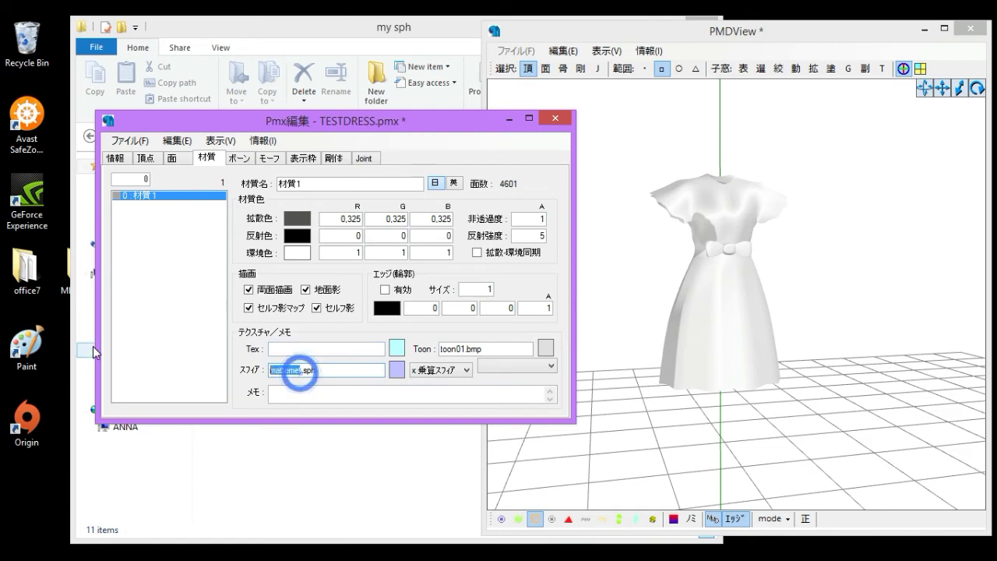
pyautogui.write('l')
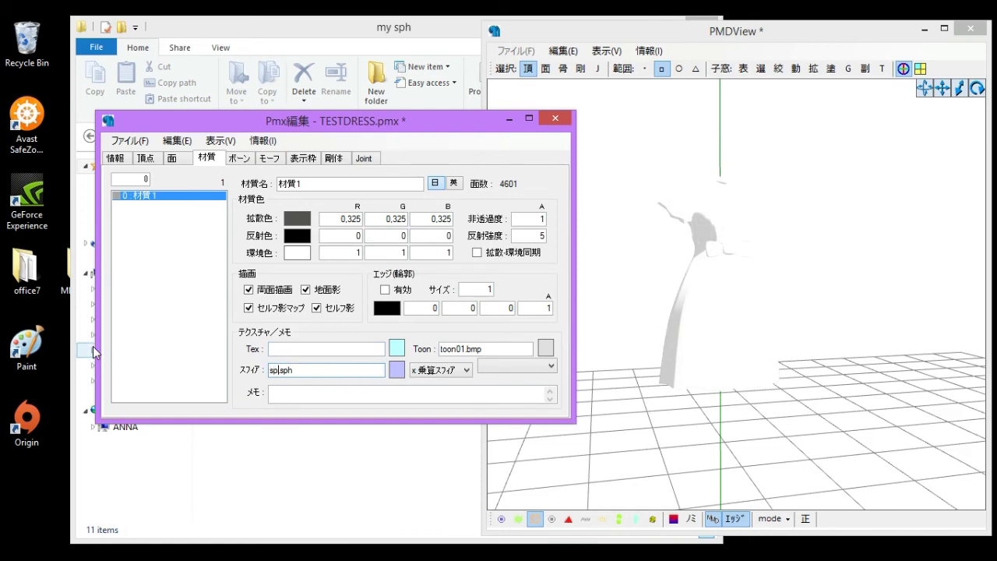
pyautogui.click(698, 360)
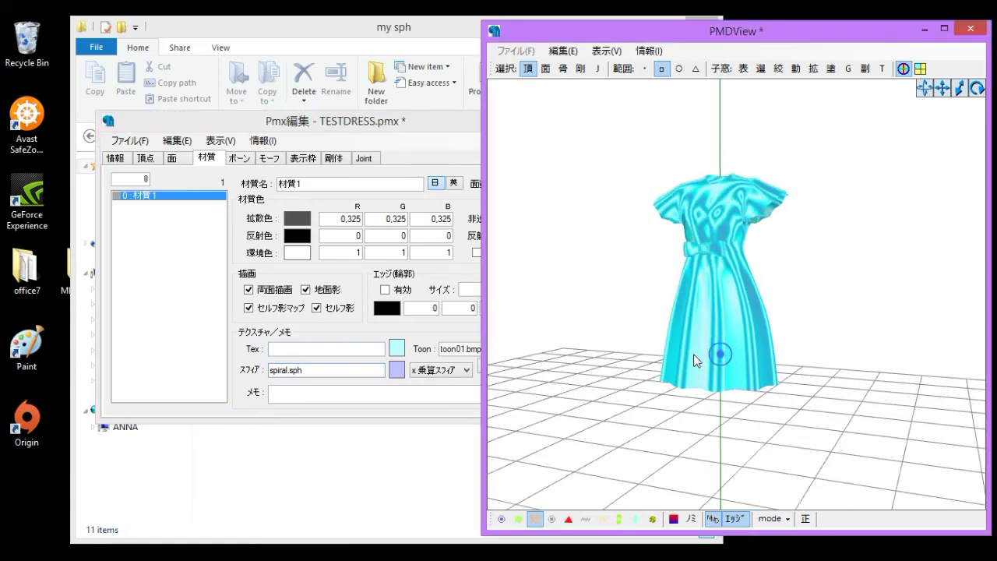
pyautogui.scroll(3, 701, 360)
pyautogui.moveTo(701, 330); pyautogui.dragTo(740, 267, button='right')
pyautogui.scroll(-3, 748, 318)
pyautogui.scroll(3, 749, 317)
# Step: Close the TESTDRESS.pmx model editor, discarding the unsaved changes
pyautogui.click(429, 339)
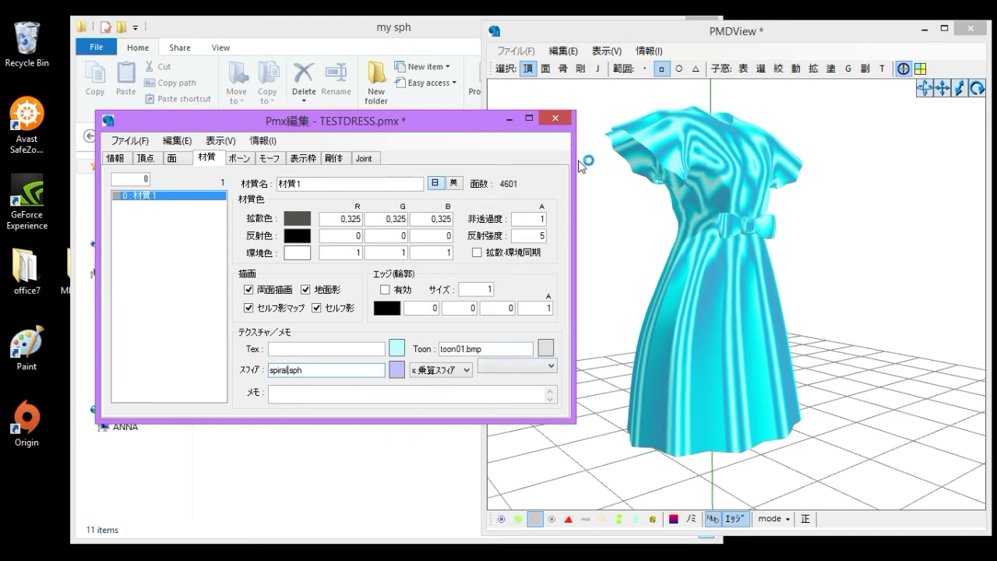
pyautogui.click(559, 123)
pyautogui.click(553, 338)
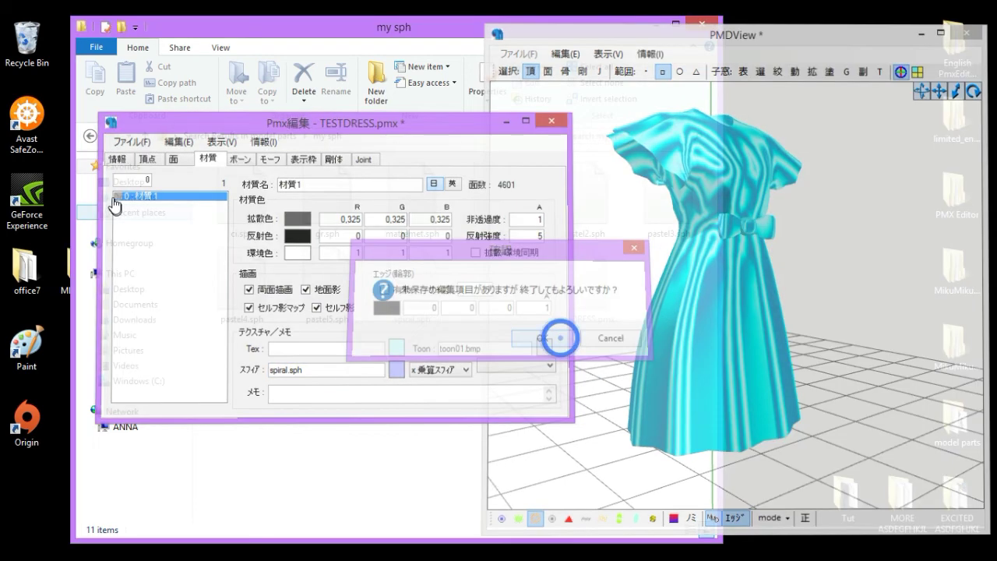
# Step: Search the model parts folder for "toon pac" and open the toon pack folder that contains the Warm folder
pyautogui.click(91, 136)
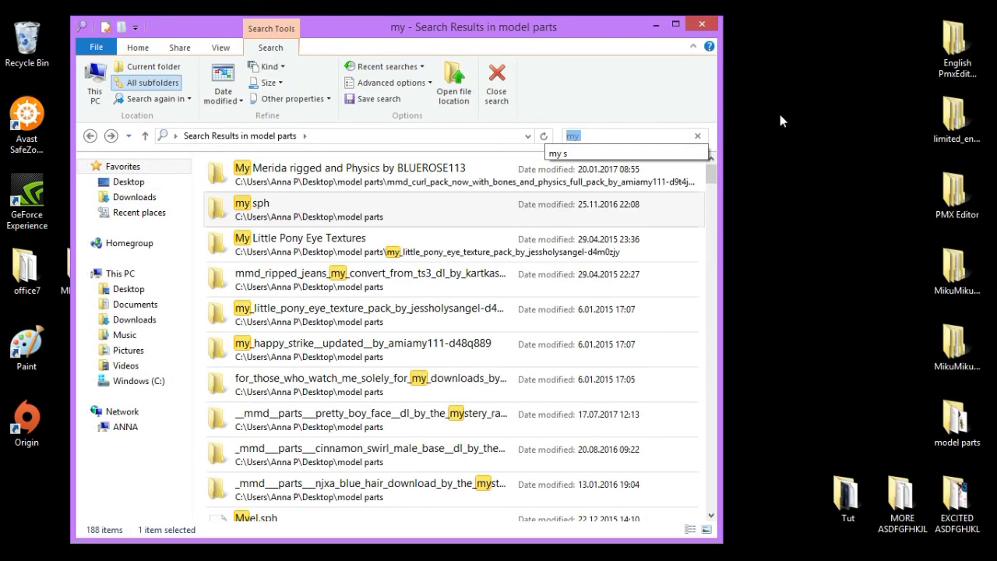
pyautogui.write('to')
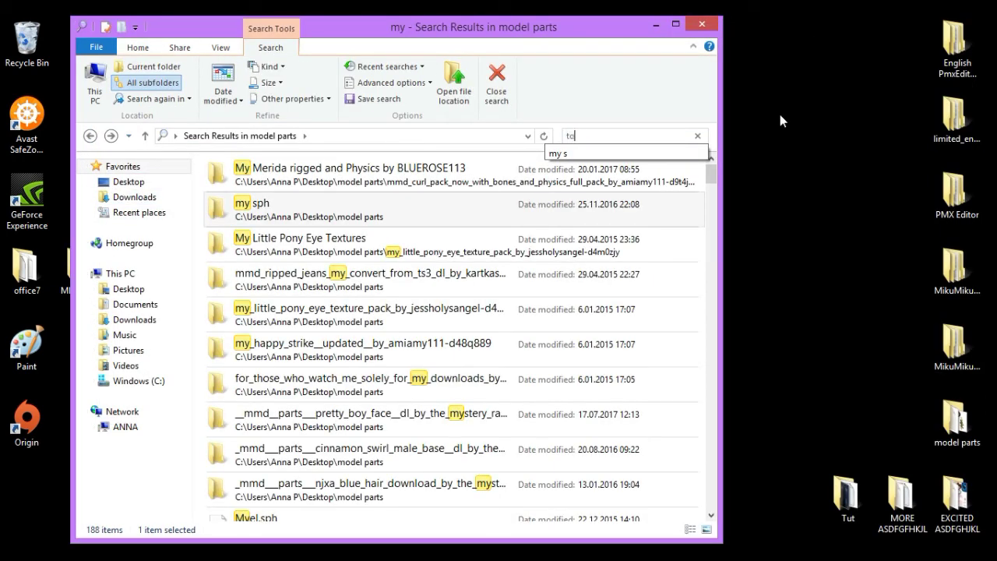
pyautogui.write('on')
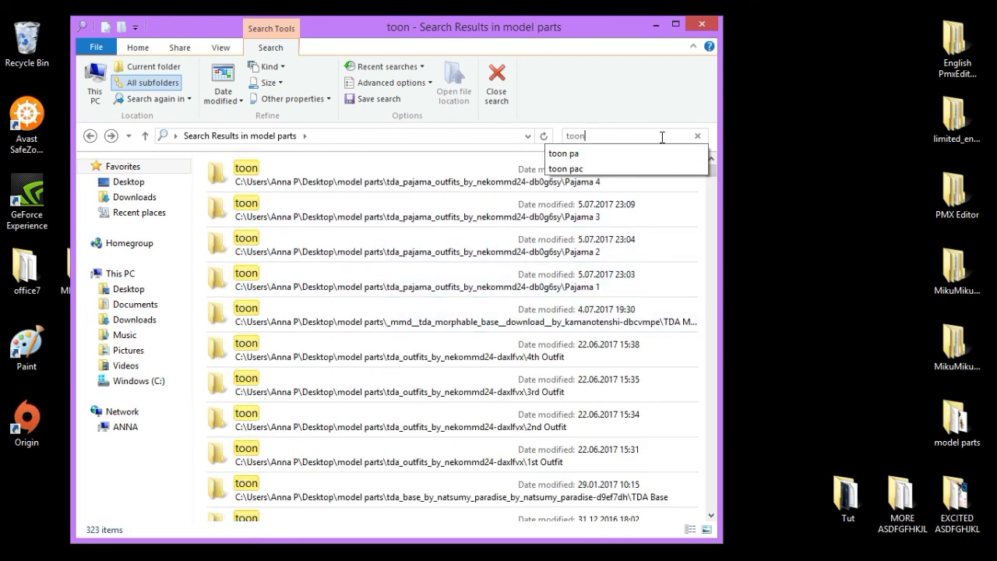
pyautogui.click(592, 169)
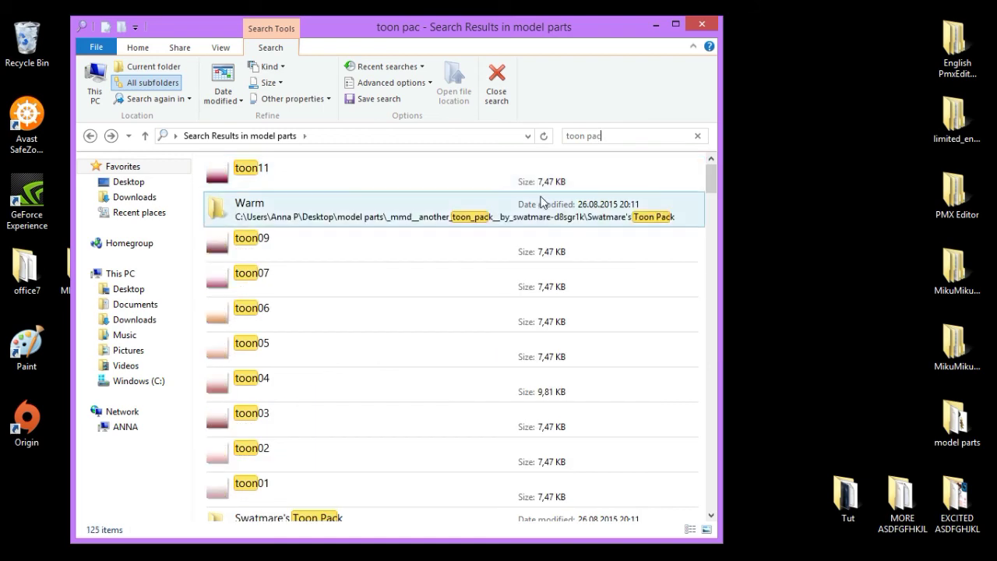
pyautogui.rightClick(352, 220)
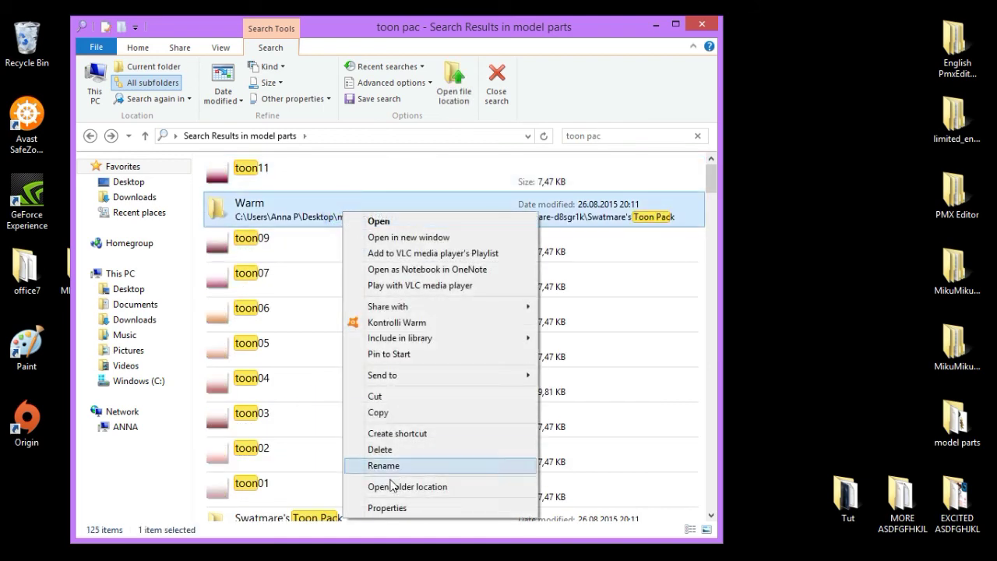
pyautogui.click(394, 486)
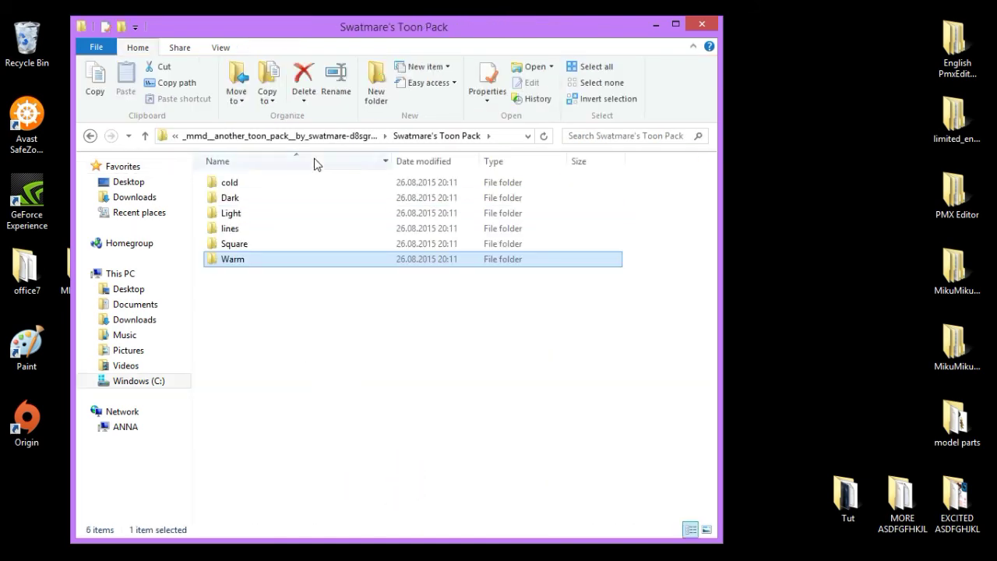
# Step: View the toon02 image from the toon pack's cold folder and close it
pyautogui.doubleClick(227, 181)
pyautogui.doubleClick(328, 213)
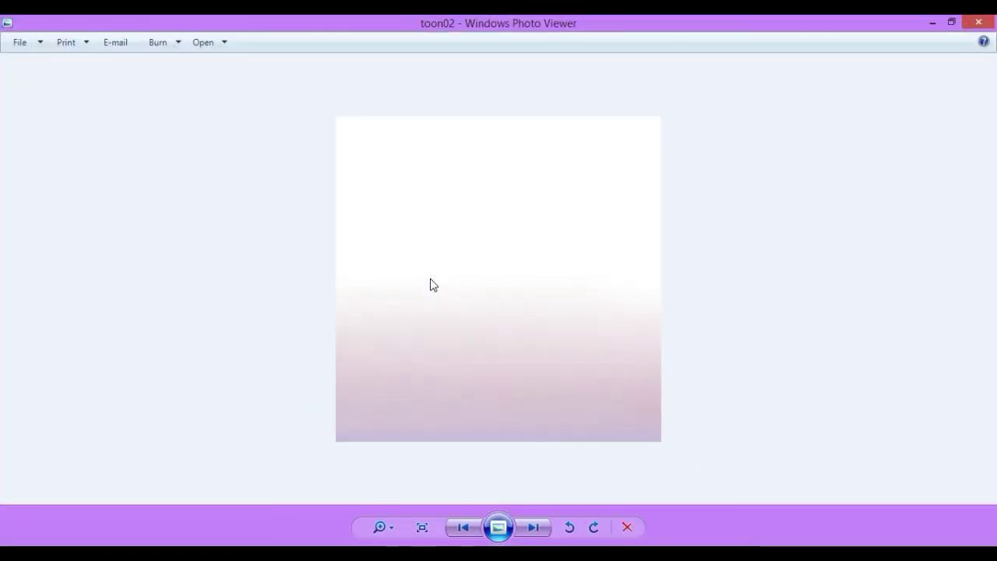
pyautogui.scroll(-3, 424, 282)
pyautogui.hotkey('alt', 'F4')
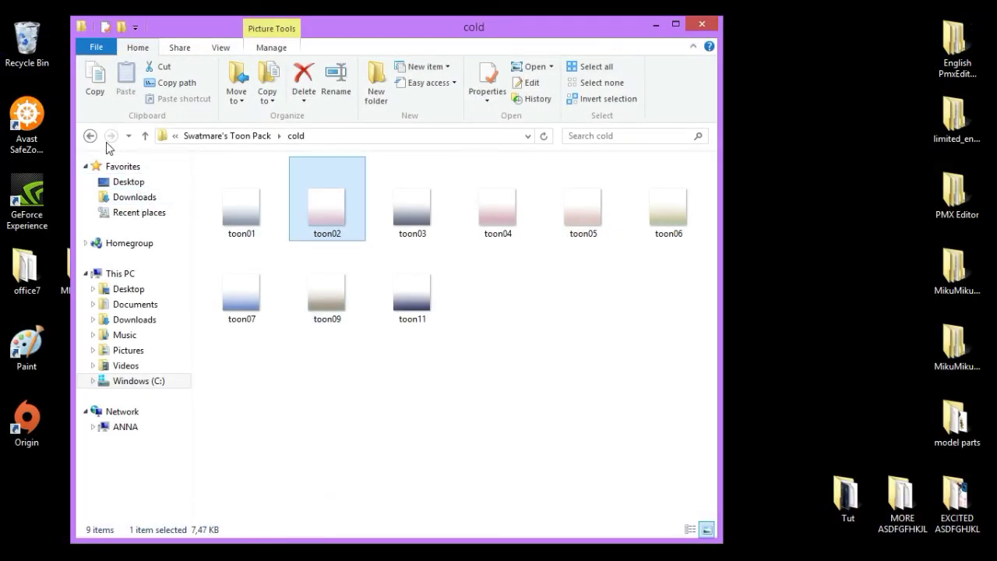
# Step: Look through the toon images in the Light folder and return to the toon pack's folder list
pyautogui.click(91, 136)
pyautogui.click(261, 212)
pyautogui.doubleClick(260, 210)
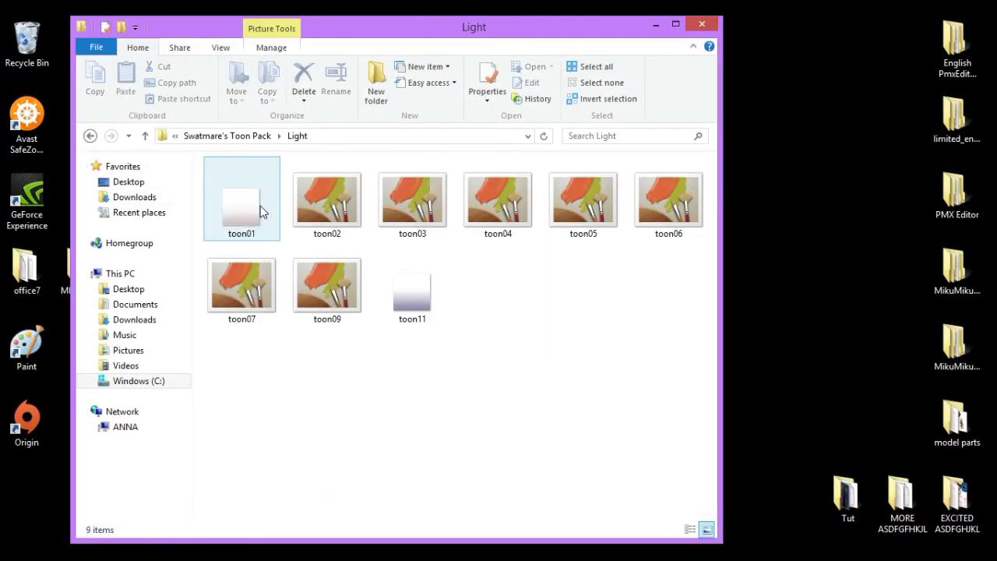
pyautogui.click(91, 136)
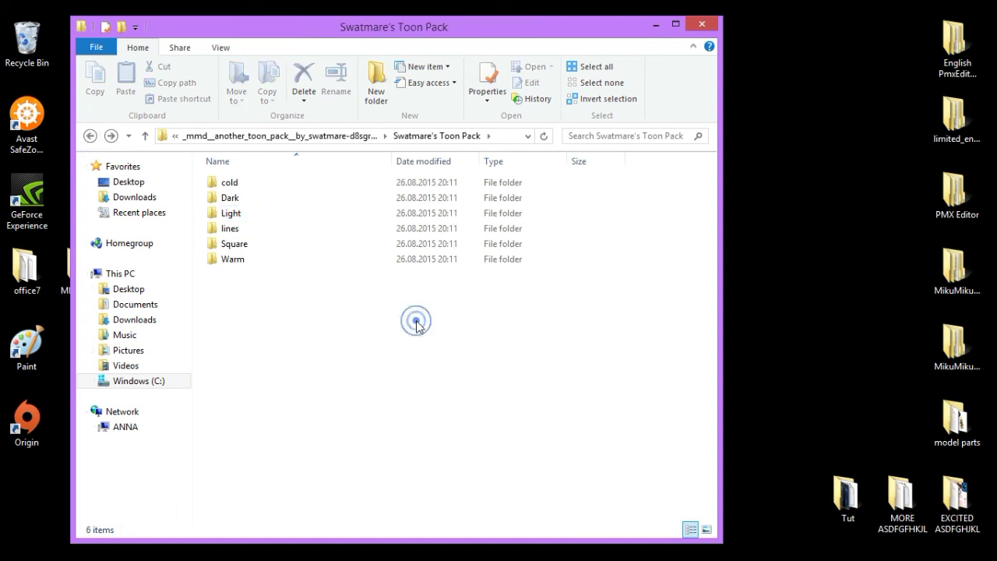
# Step: View the toon02 image from the Square folder enlarged and close it
pyautogui.doubleClick(247, 243)
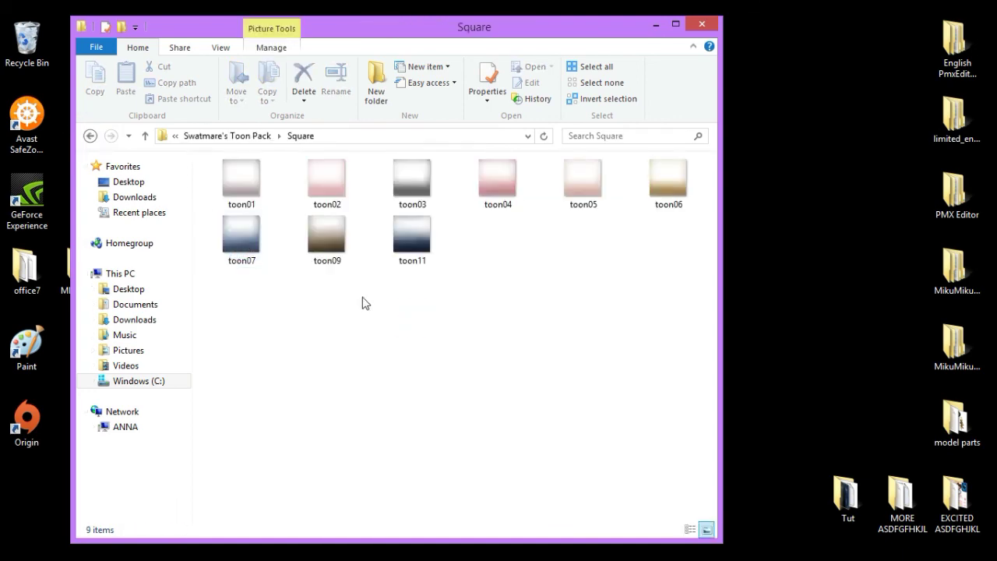
pyautogui.doubleClick(329, 209)
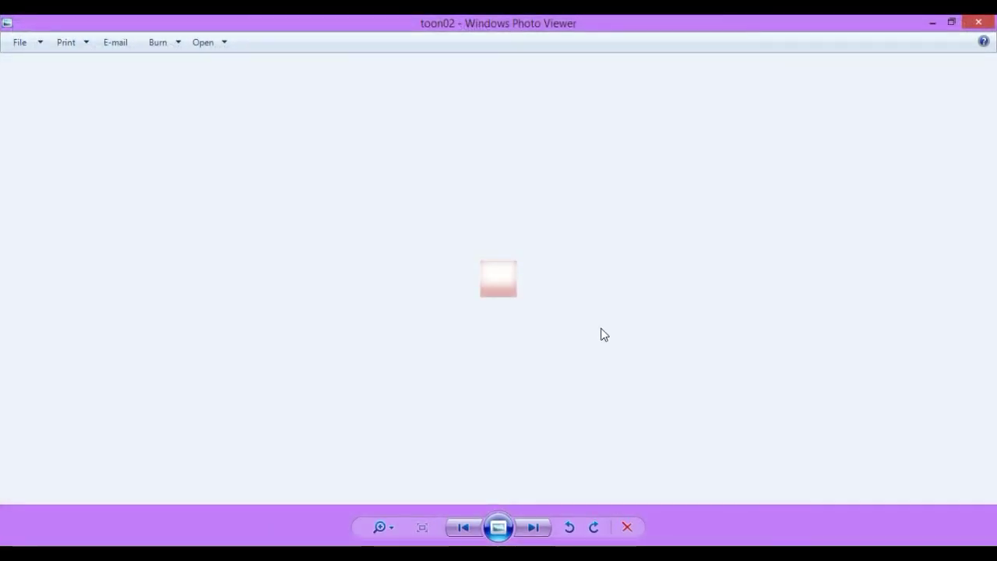
pyautogui.scroll(5, 512, 278)
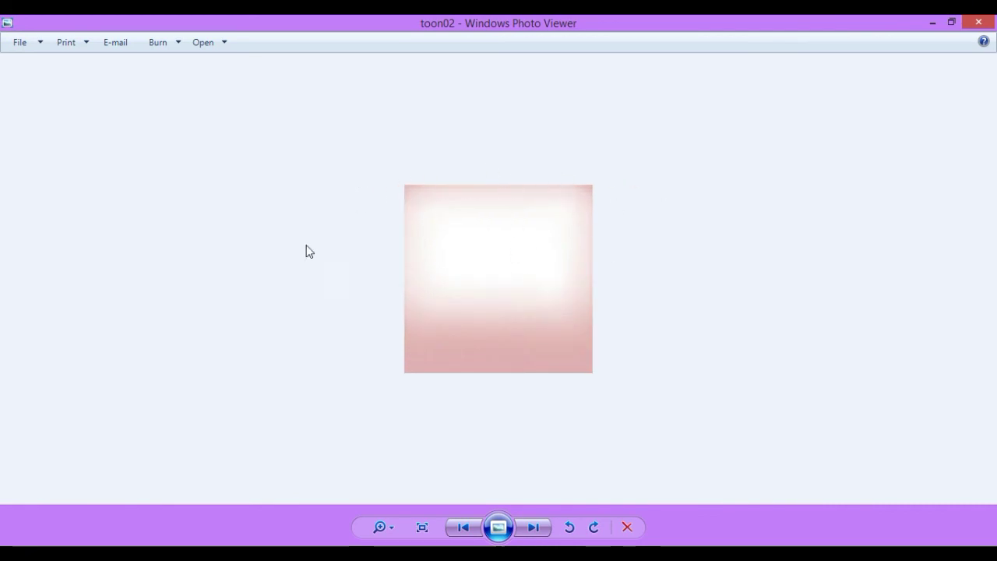
pyautogui.hotkey('alt', 'F4')
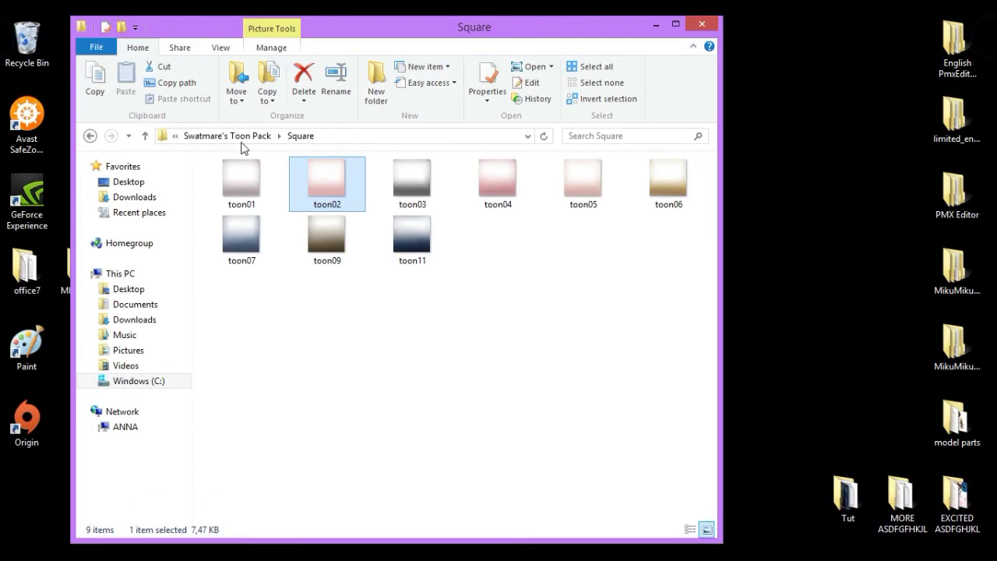
# Step: Look through the toon images in the Warm folder, go back to the search results, and close the file window
pyautogui.click(89, 136)
pyautogui.click(271, 263)
pyautogui.doubleClick(271, 264)
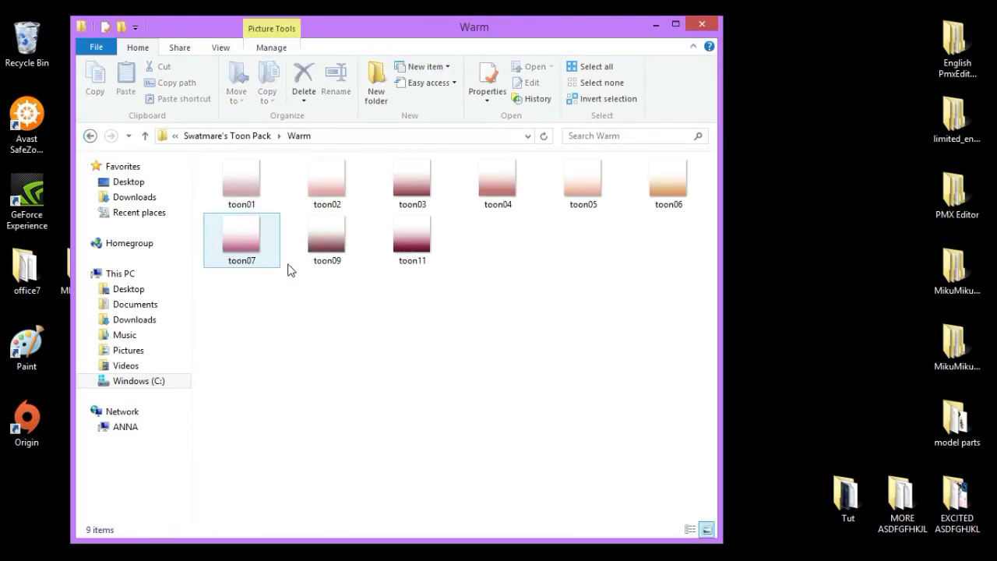
pyautogui.click(89, 136)
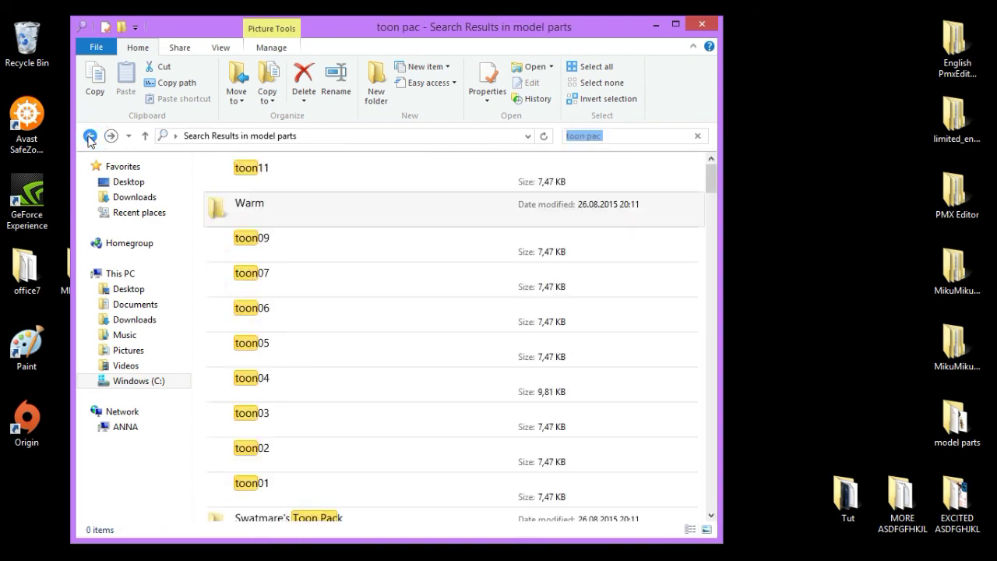
pyautogui.click(702, 23)
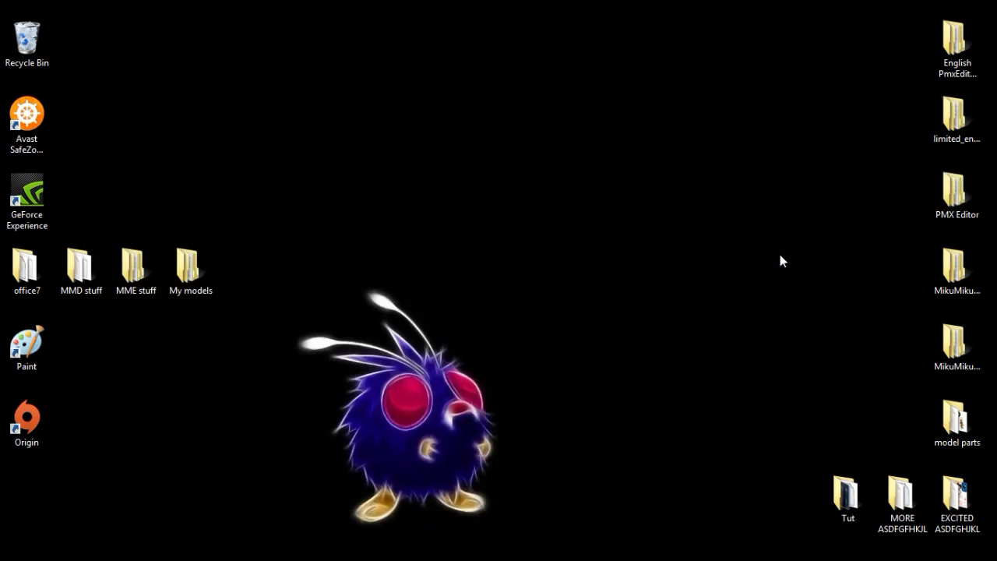